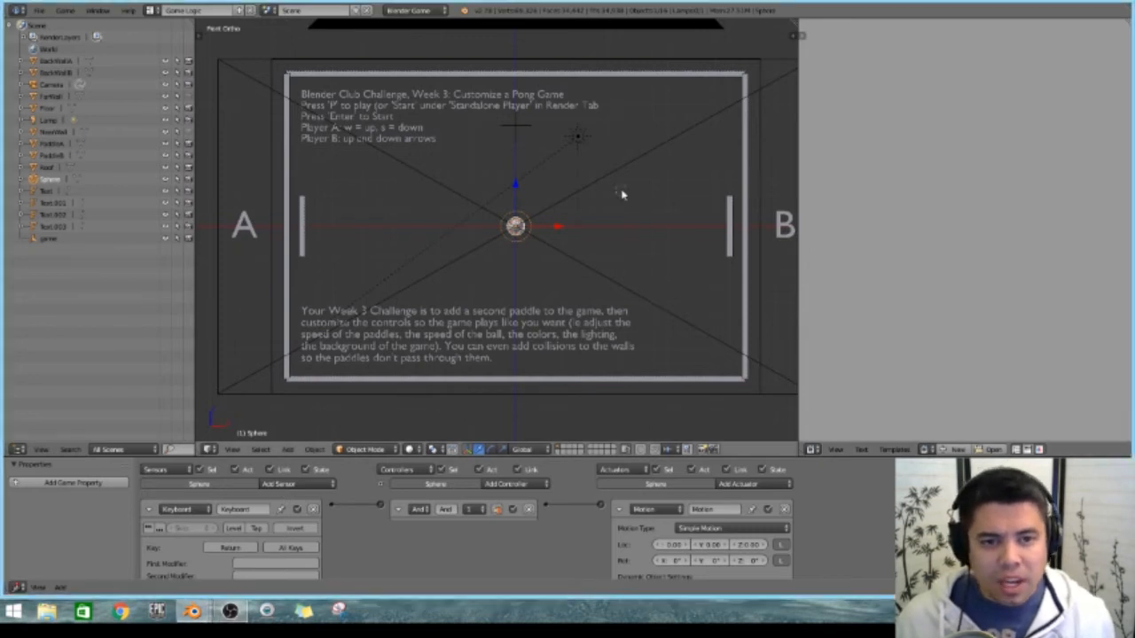
Step: Inspect the Pong arena in 3D, return to the front view, and widen the 3D viewport by narrowing the text editor
scroll(621, 193, "down", 4)
scroll(628, 195, "up", 2)
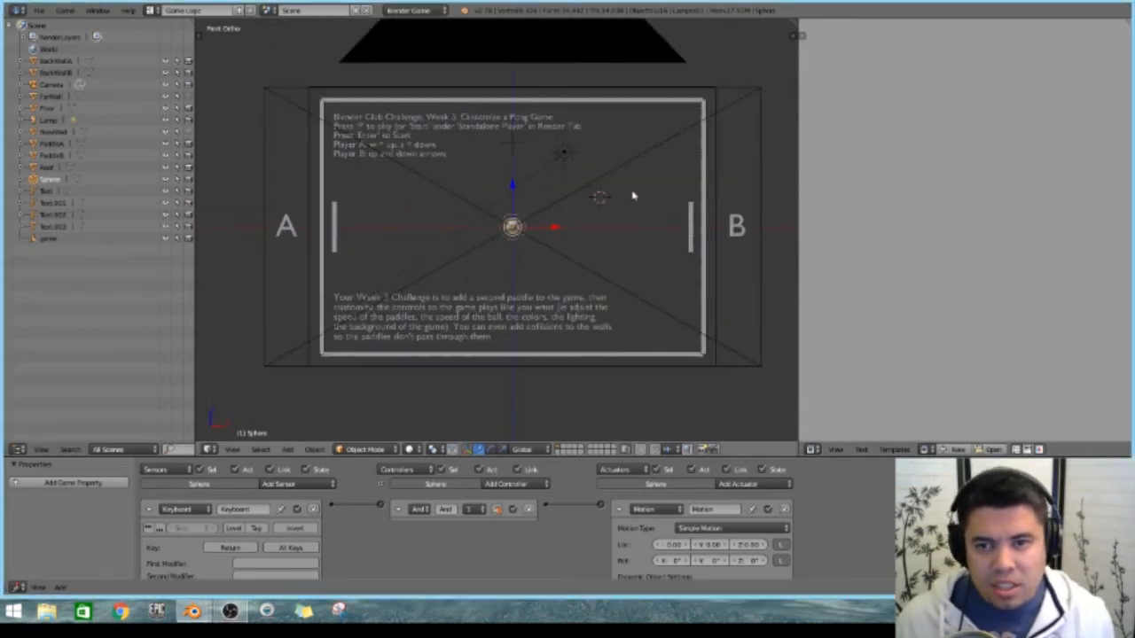
middle_click_drag(633, 193, 683, 203)
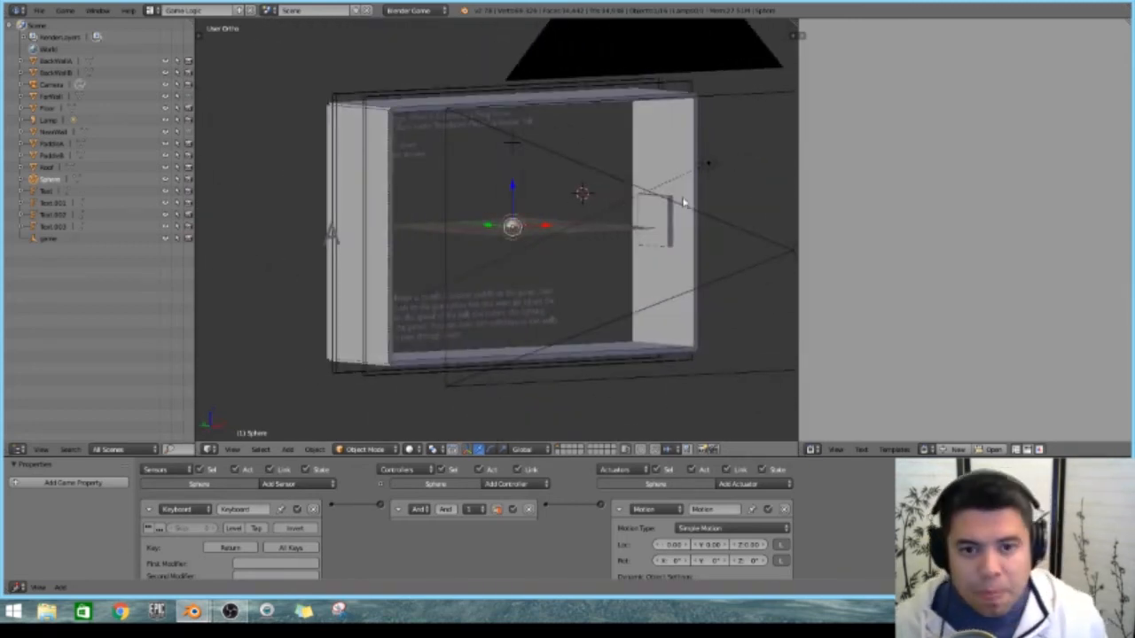
key("KP_1")
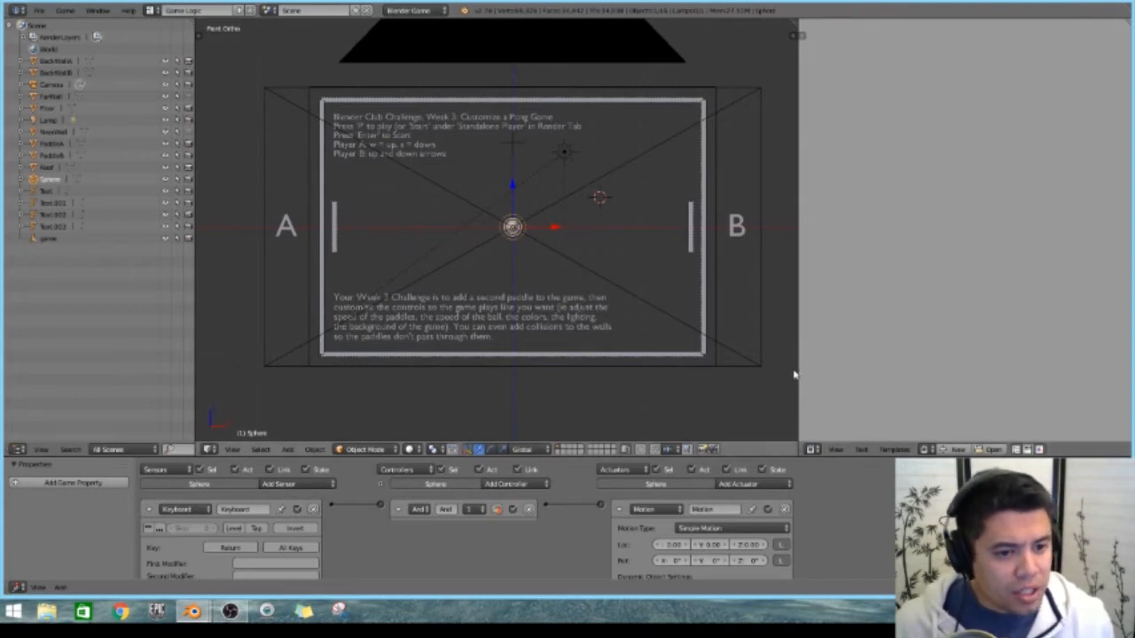
left_click_drag(797, 374, 931, 375)
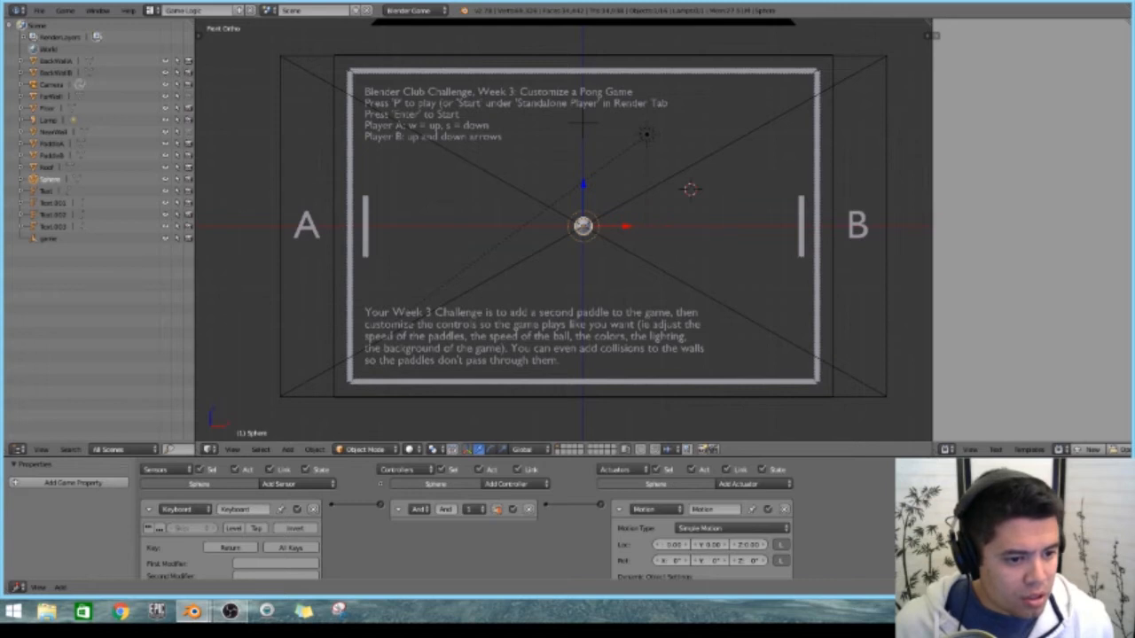
Step: Try launching the game in the standalone player from the render properties, close it, and make the 3D viewport tall again
left_click_drag(986, 454, 961, 343)
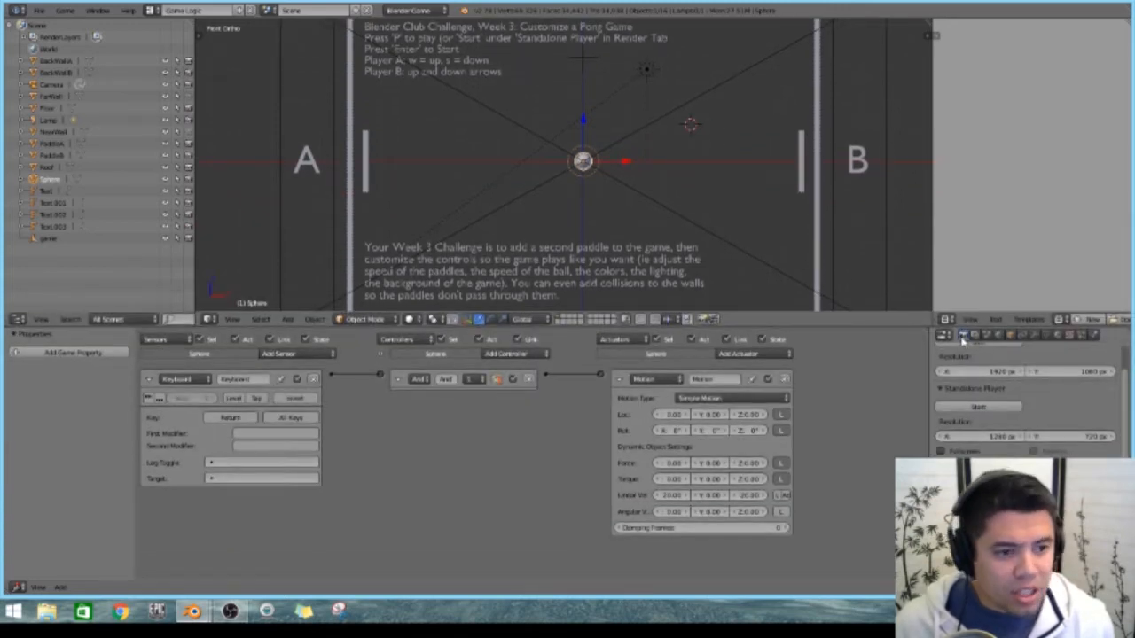
left_click(978, 407)
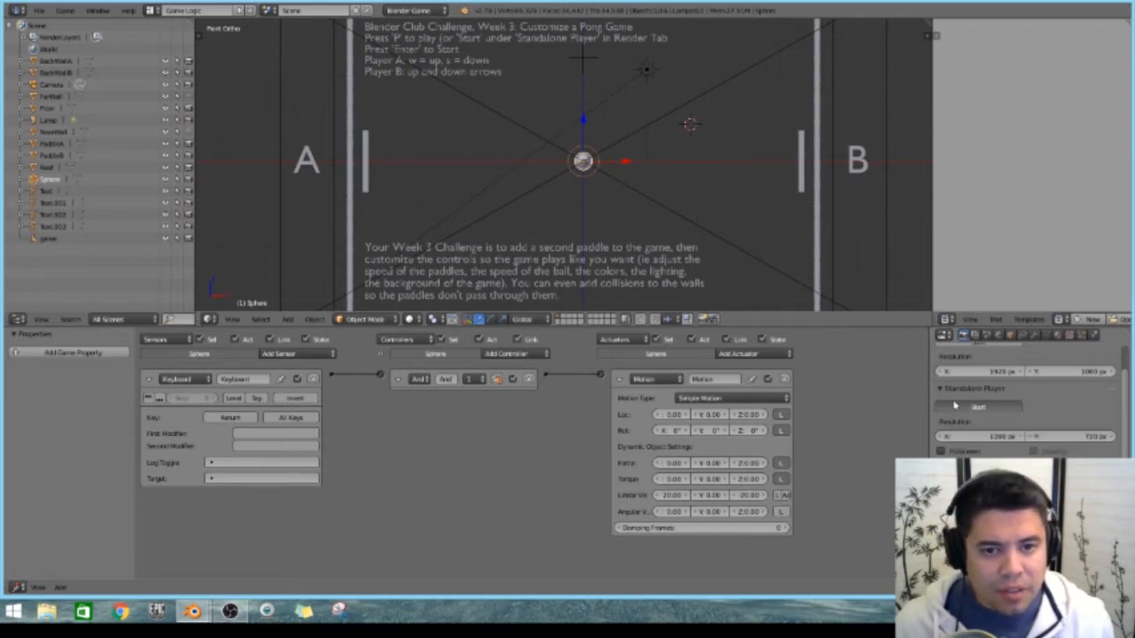
key("Escape")
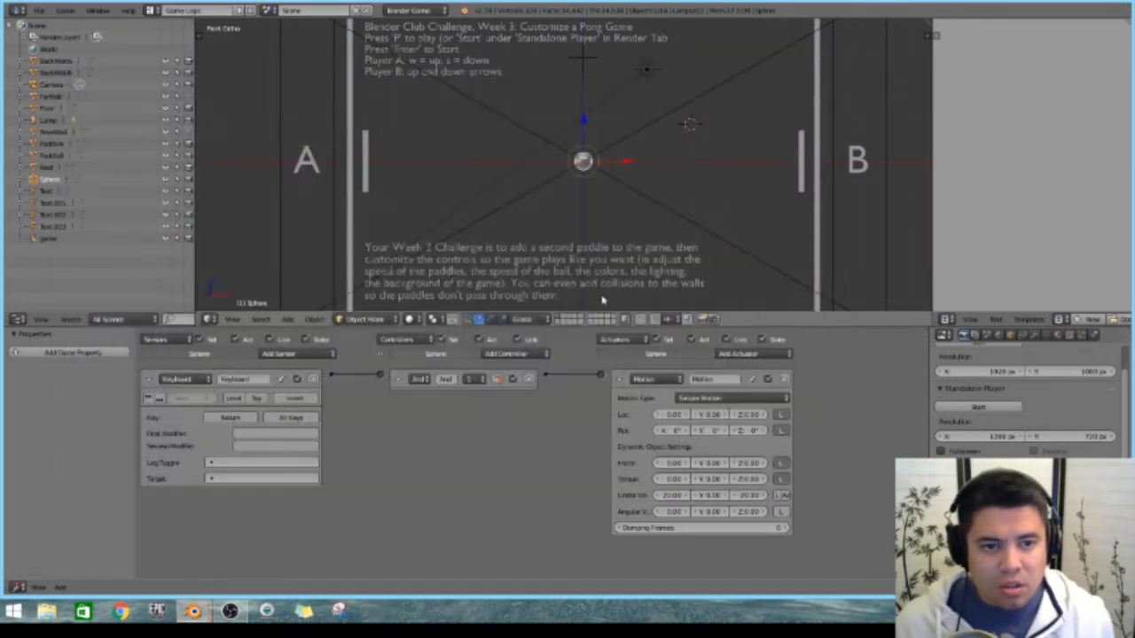
left_click_drag(792, 316, 792, 473)
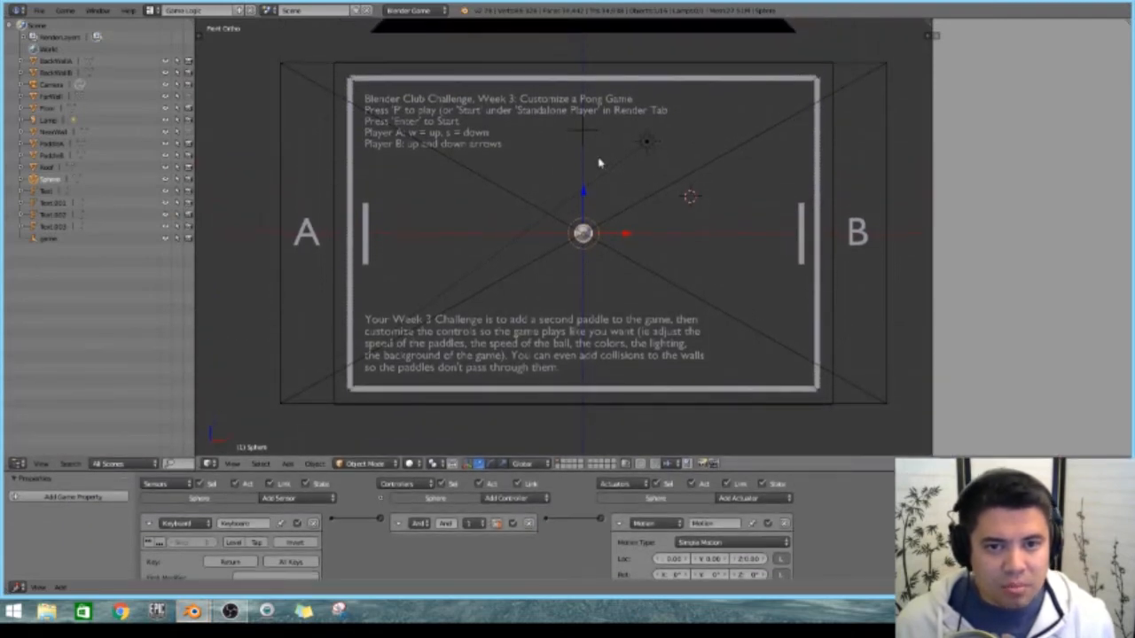
middle_click_drag(687, 225, 620, 220, "shift")
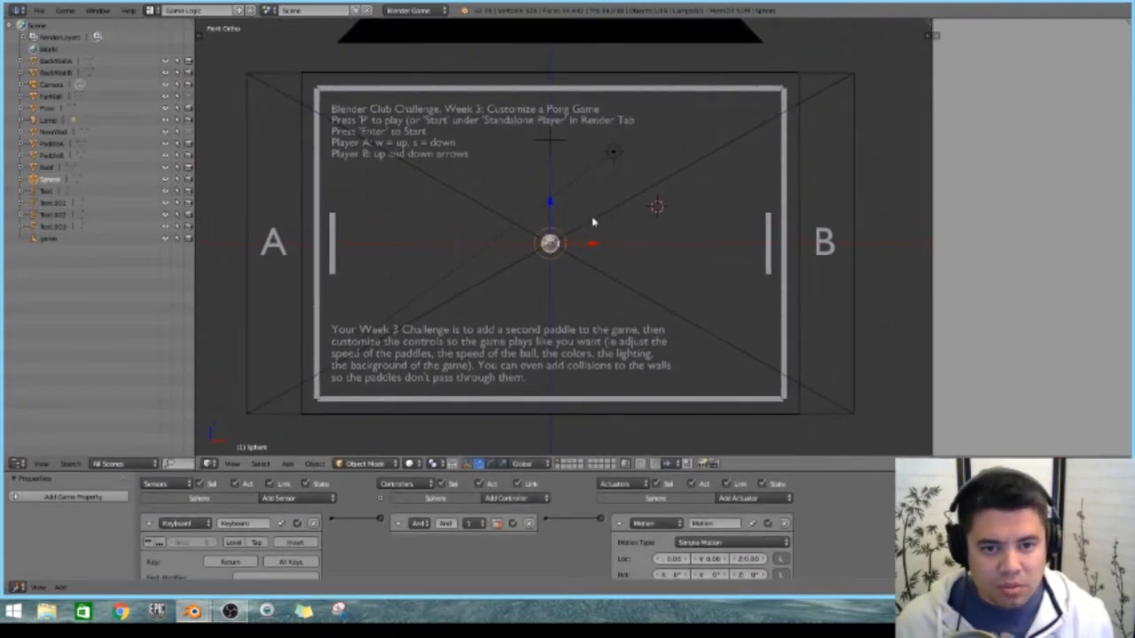
Step: Playtest the Pong game inside the viewport, moving both paddles up and down, and stop the game
key("p")
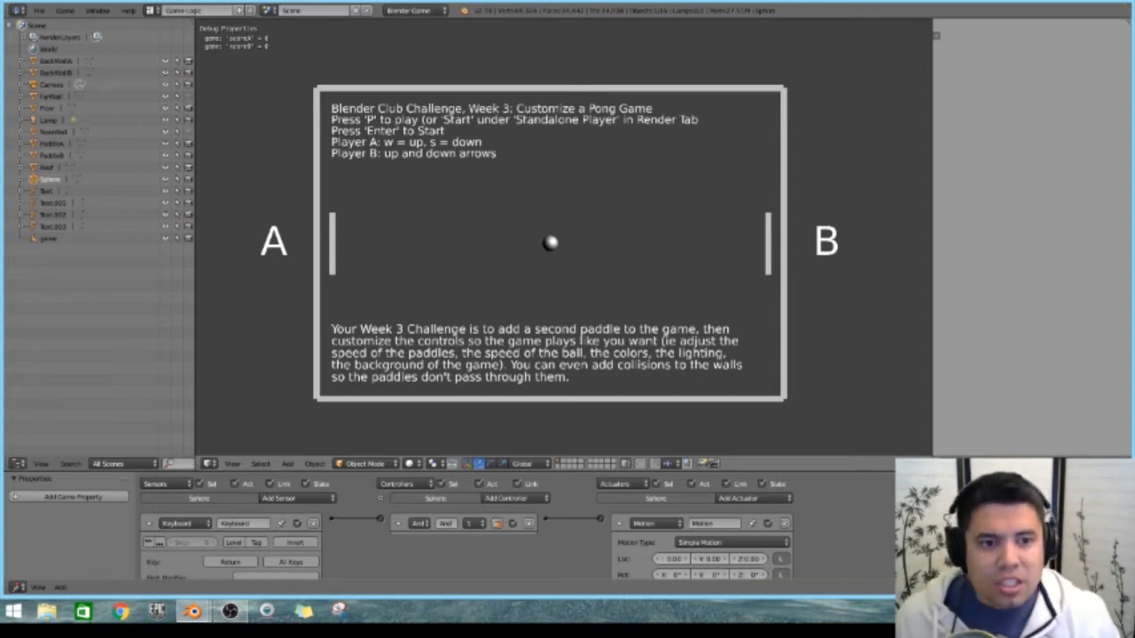
key("Down")
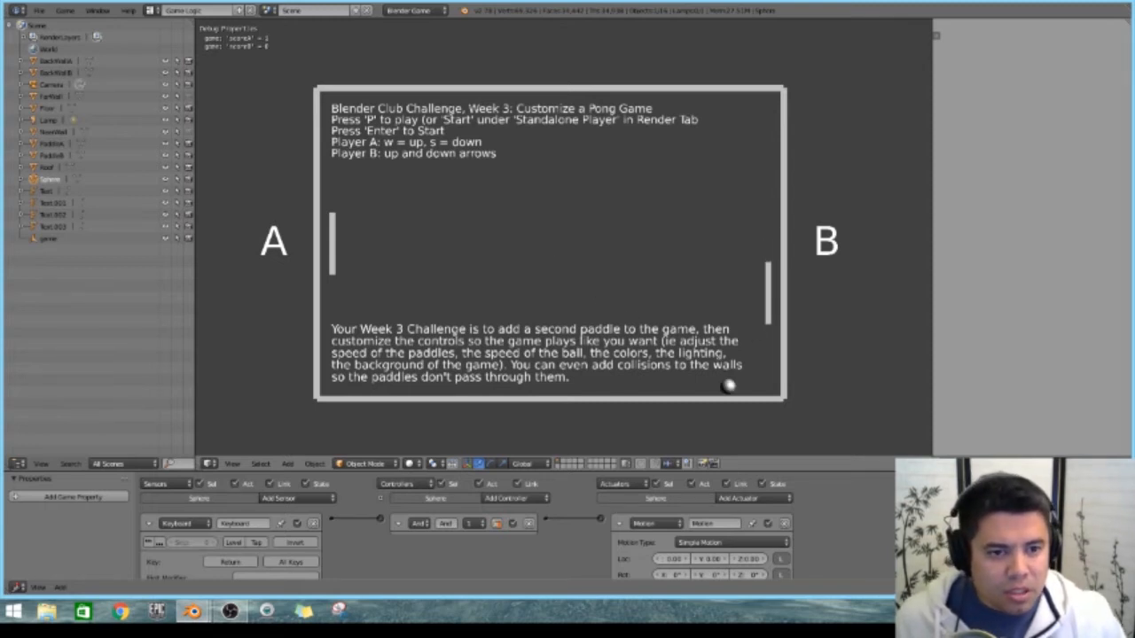
key("Up")
key("s")
key("w")
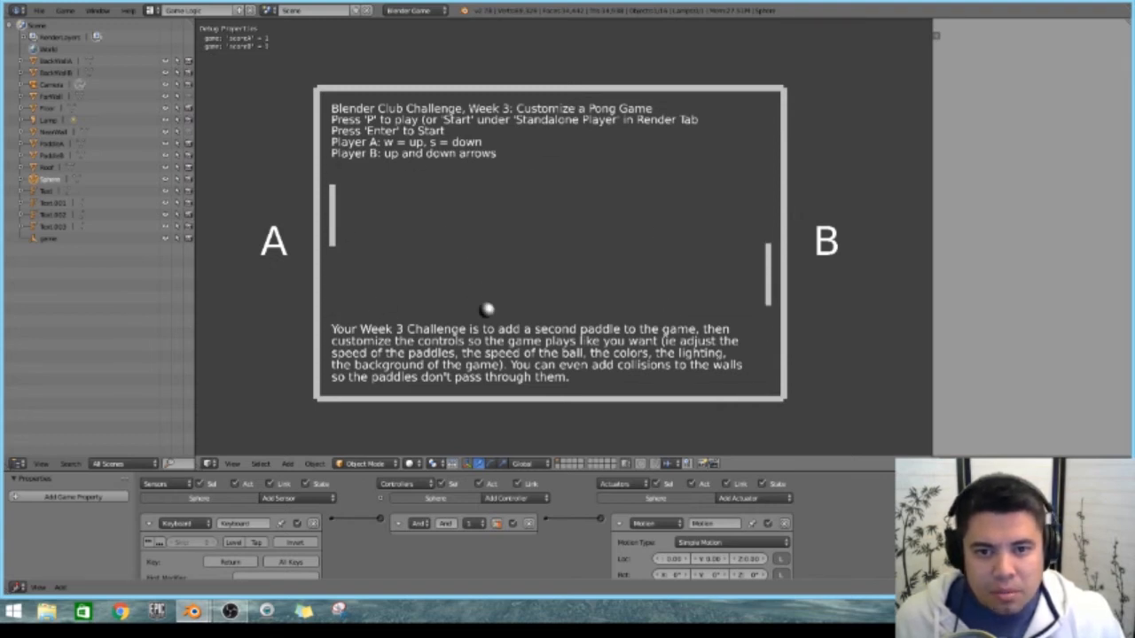
key("Down")
key("Up")
key("Down")
key("w")
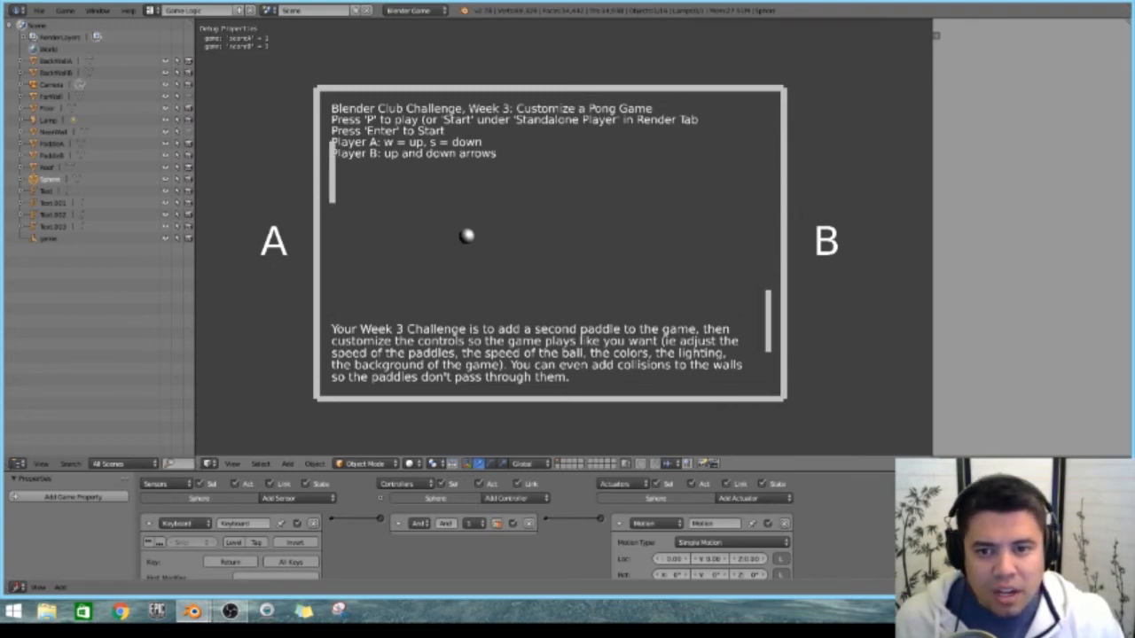
key("s")
key("Up")
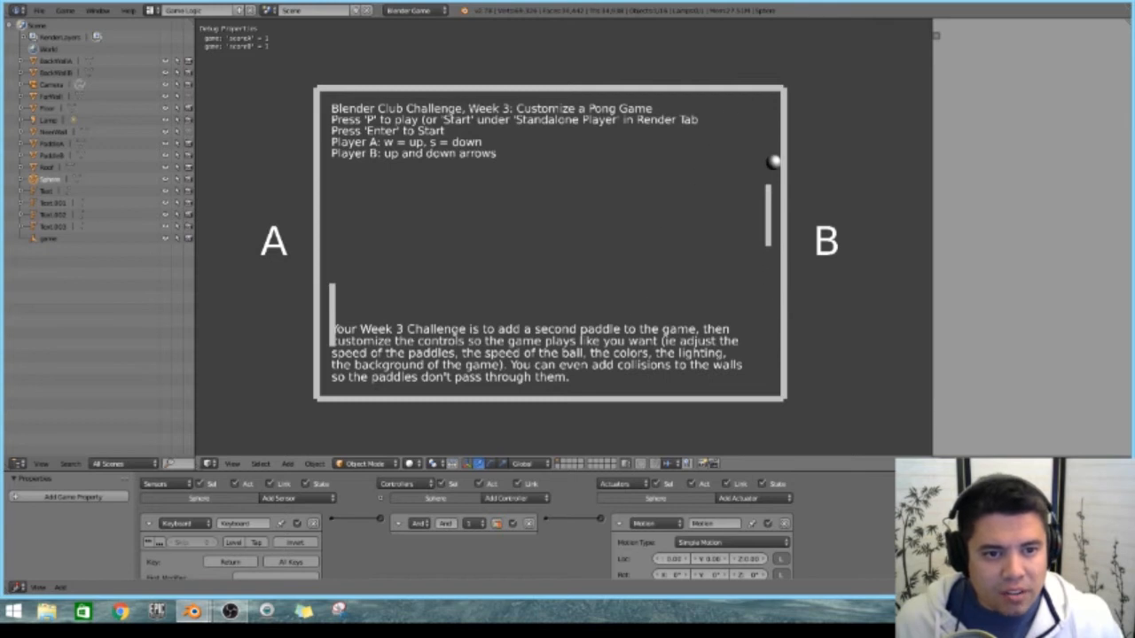
key("w")
key("w")
key("s")
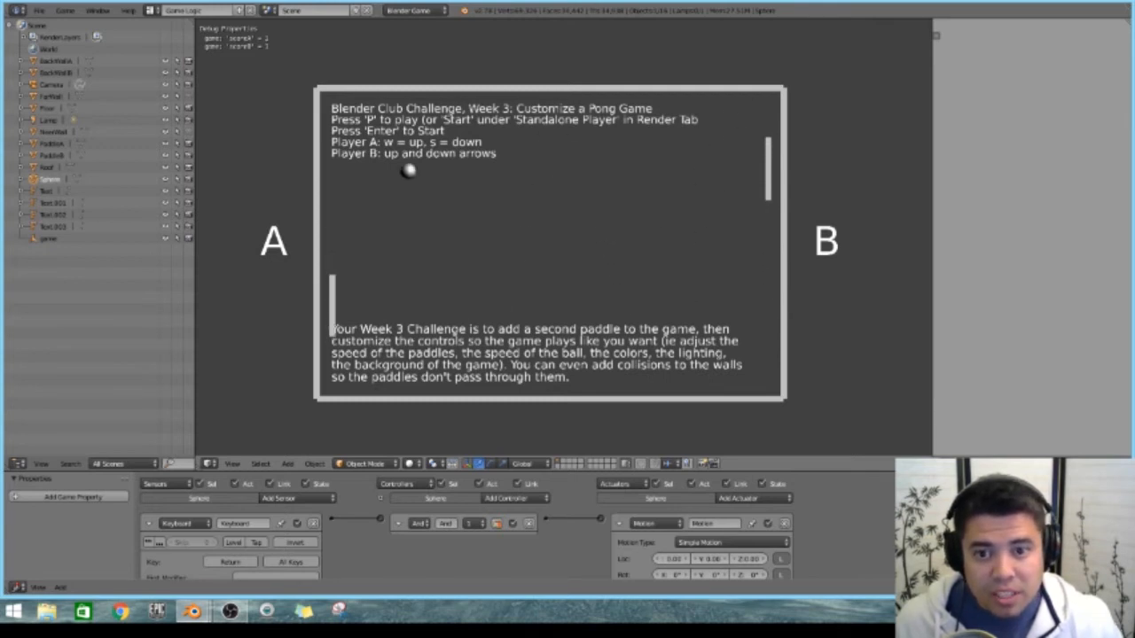
key("w")
key("s")
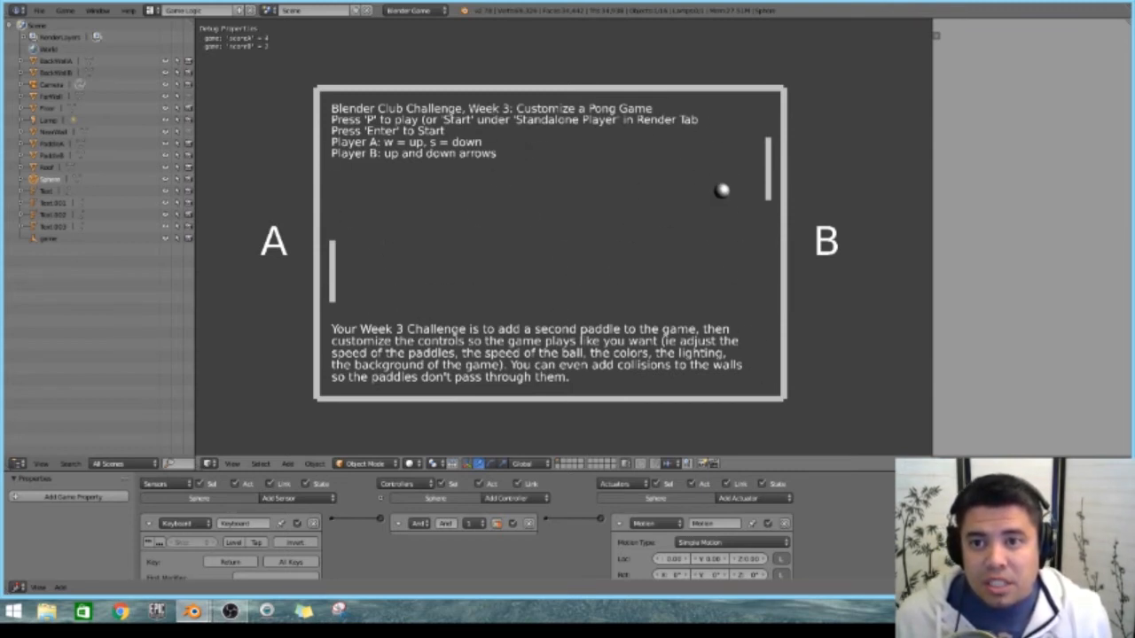
key("Escape")
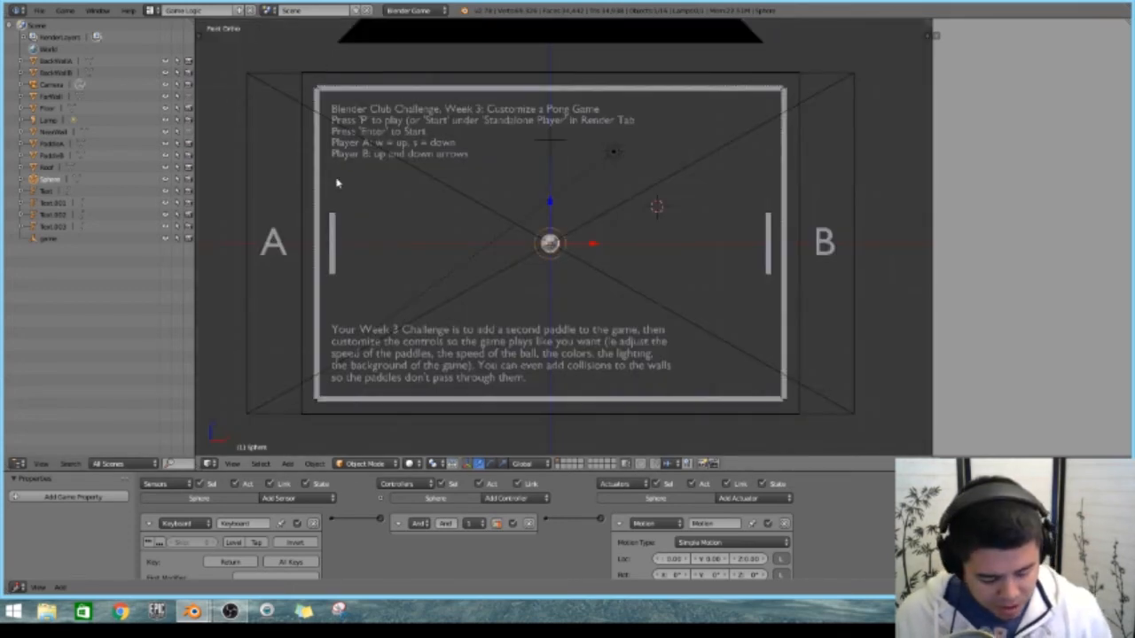
Step: Run the Pong game a second time, test the player A and player B paddle controls, and exit play mode
key("p")
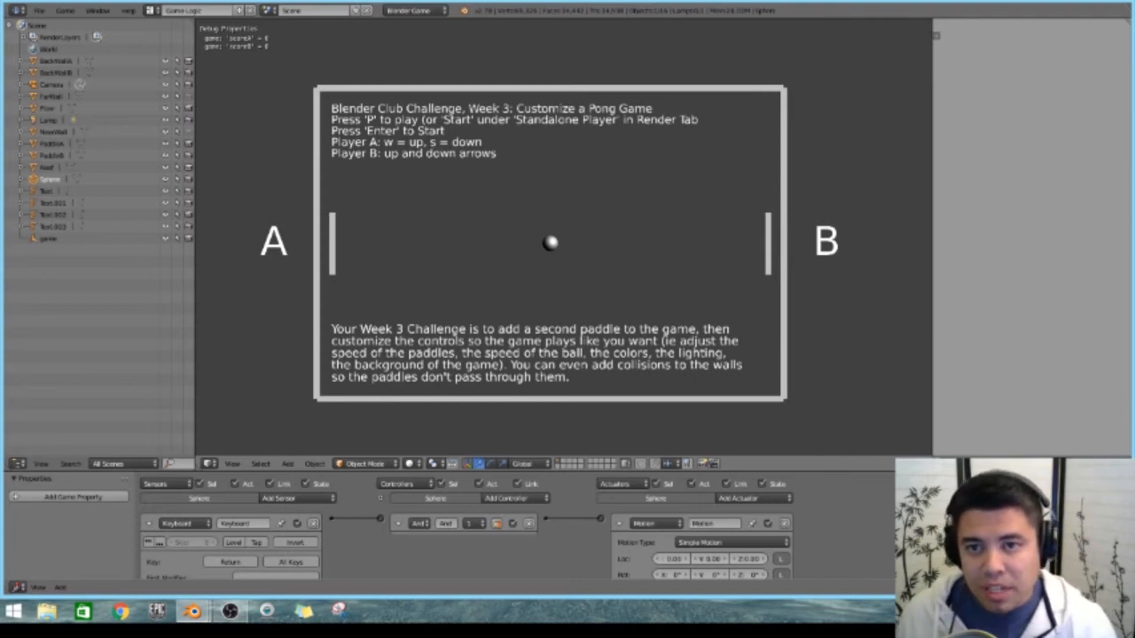
key("Down")
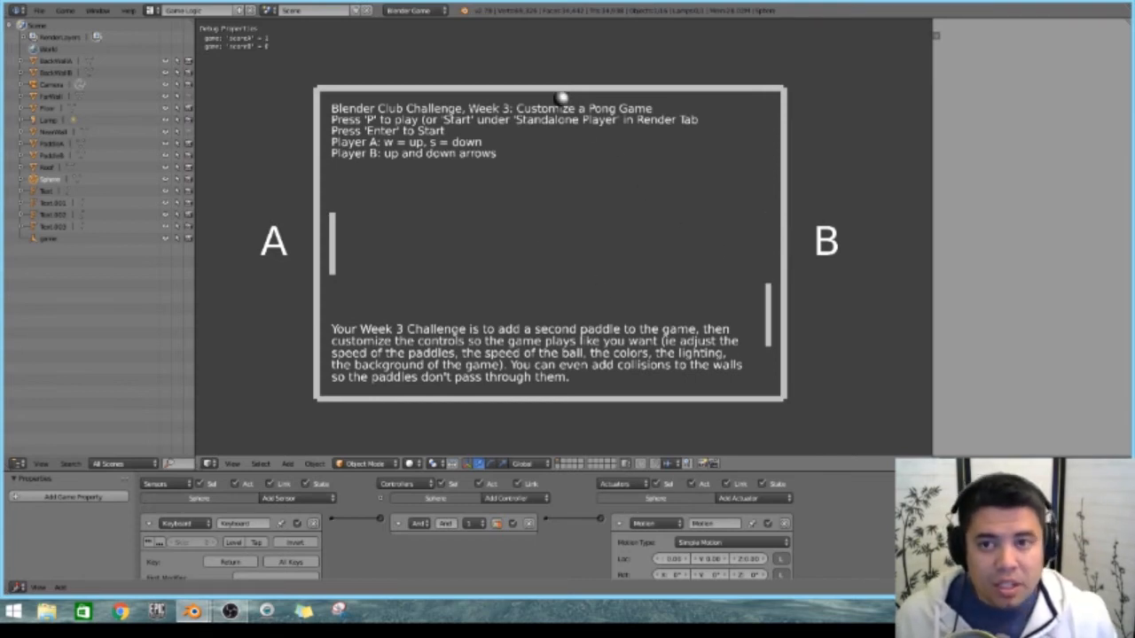
key("s")
key("w")
key("Up")
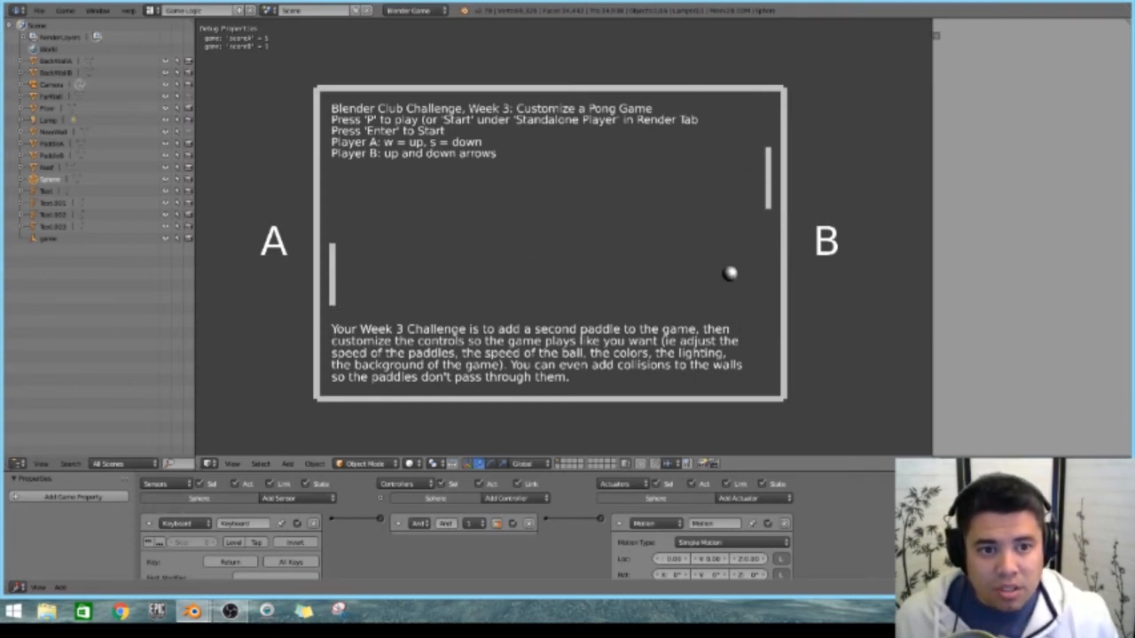
key("s")
key("w")
key("Down")
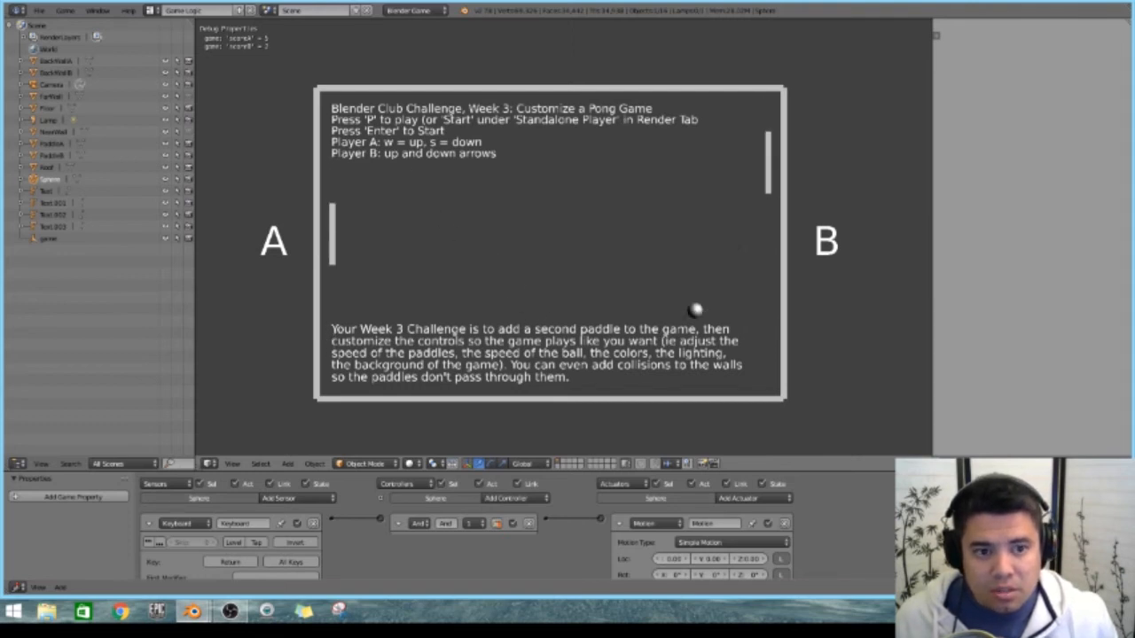
key("Up")
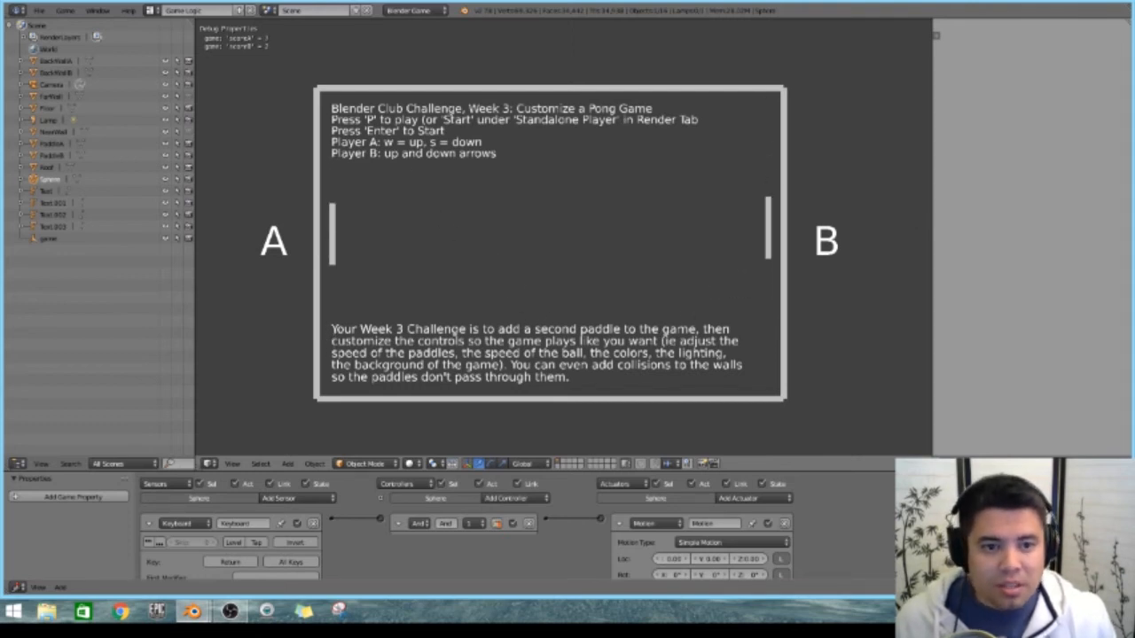
key("Escape")
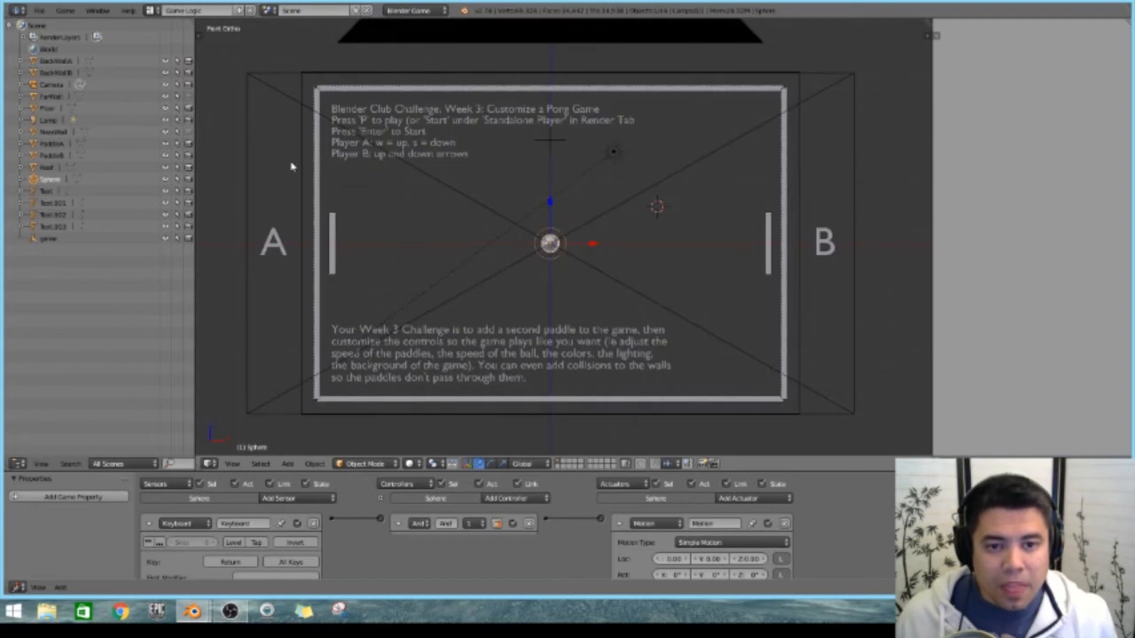
Step: Restart the game for a third round, launch the ball, chase it with both paddles, and return to editing
key("p")
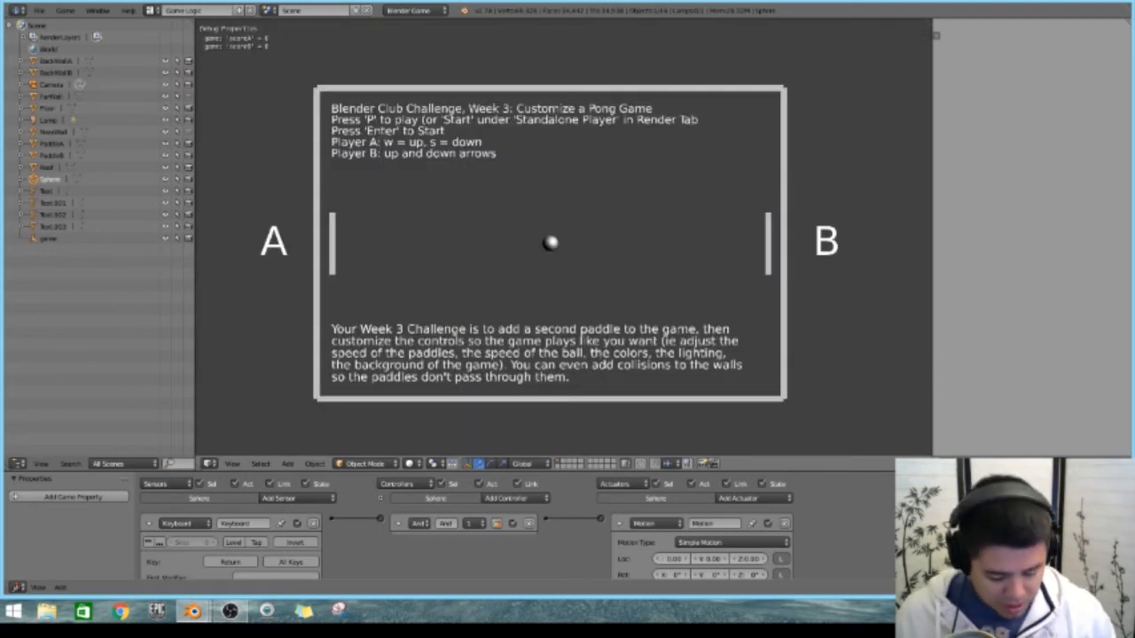
key("Return")
key("Down")
key("s")
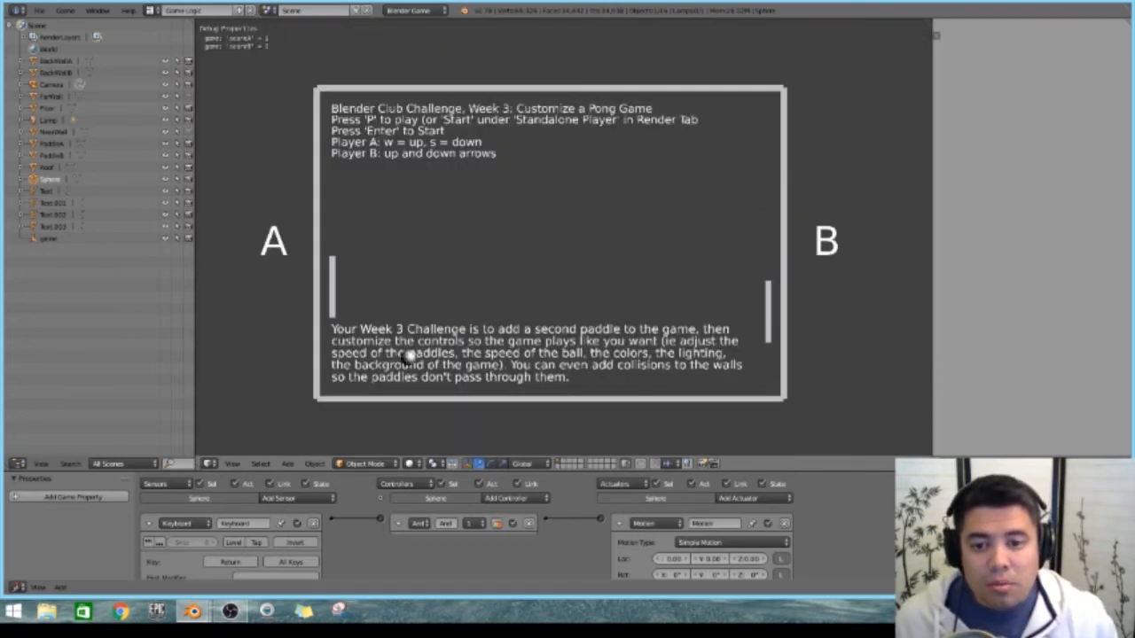
key("Up")
key("w")
key("Down")
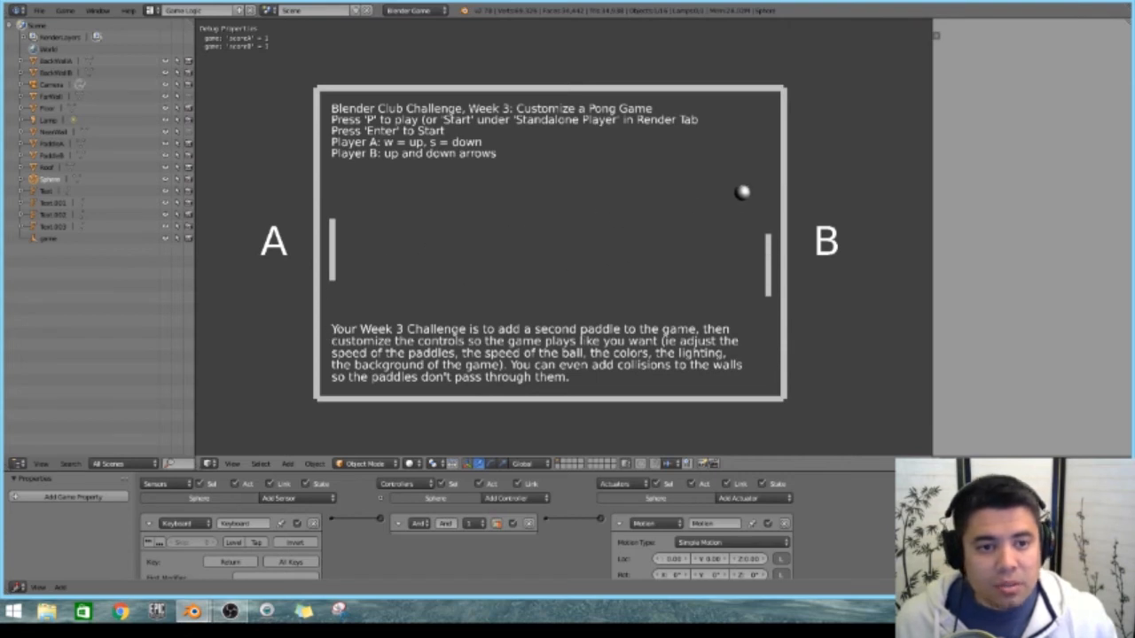
key("Up")
key("w")
key("Down")
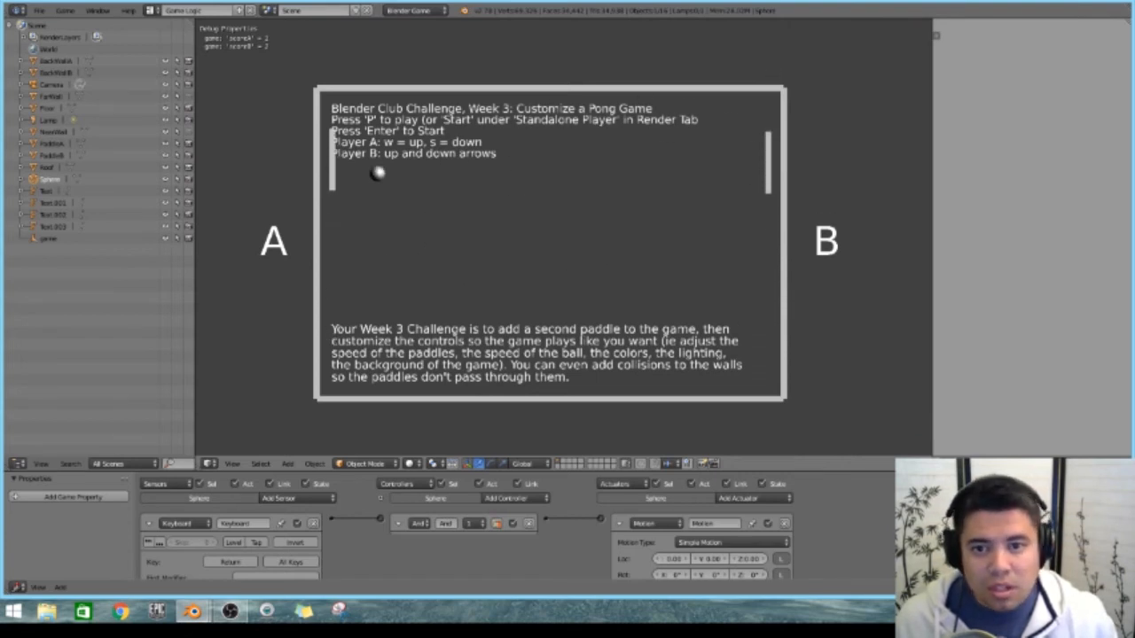
key("s")
key("Down")
key("s")
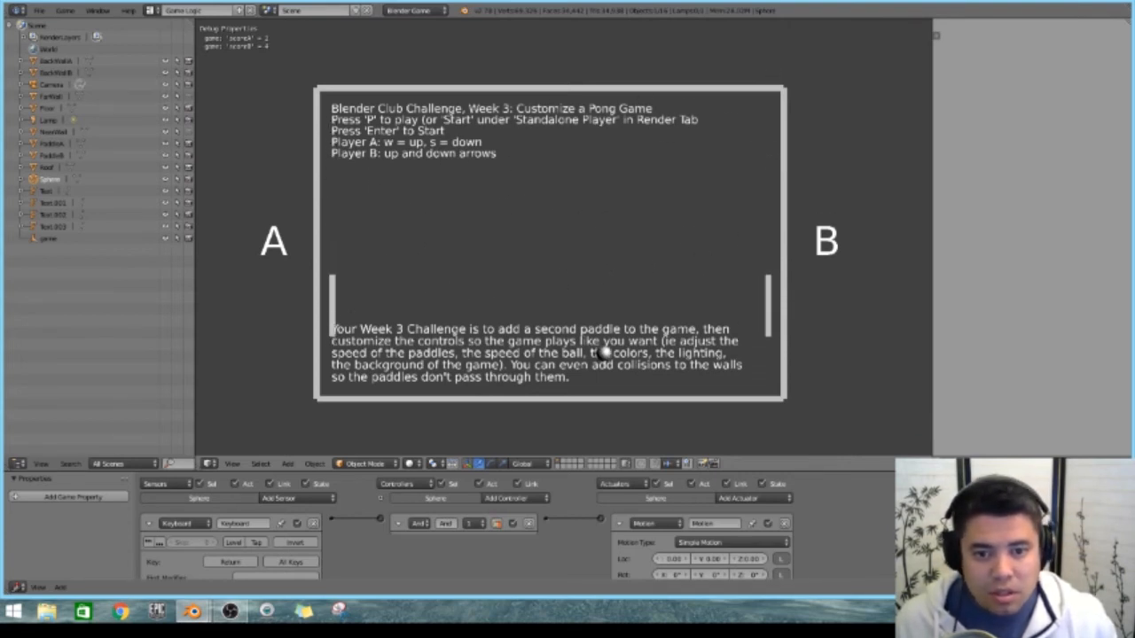
key("Down")
key("w")
key("s")
key("Up")
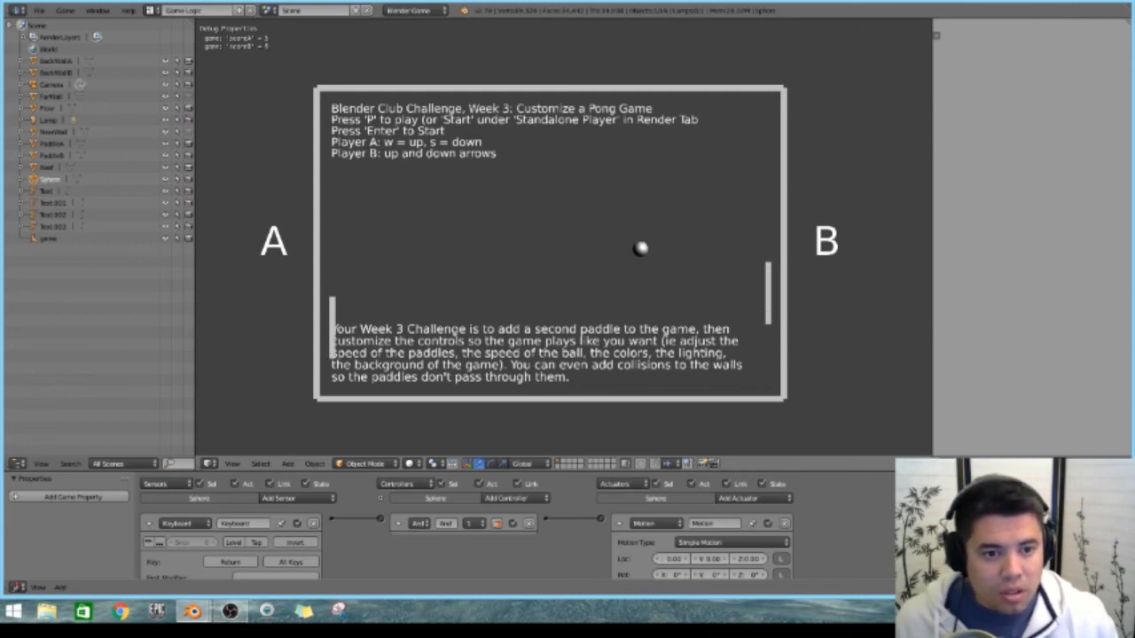
key("Up")
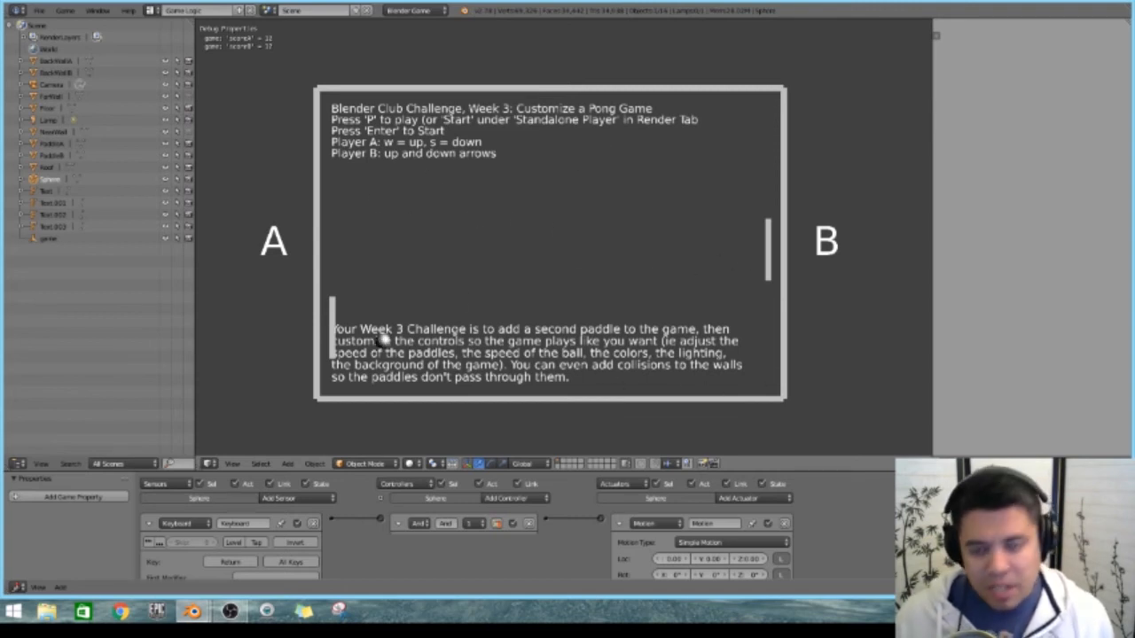
key("Escape")
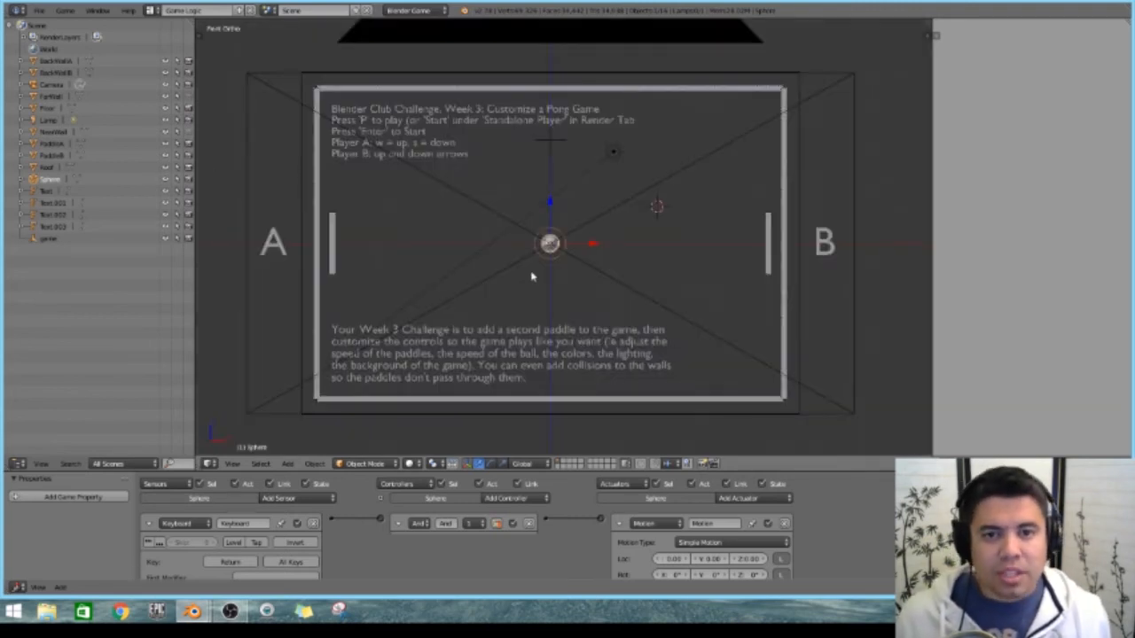
Step: Delete the PaddleA object beside the letter A in the arena
right_click(334, 251)
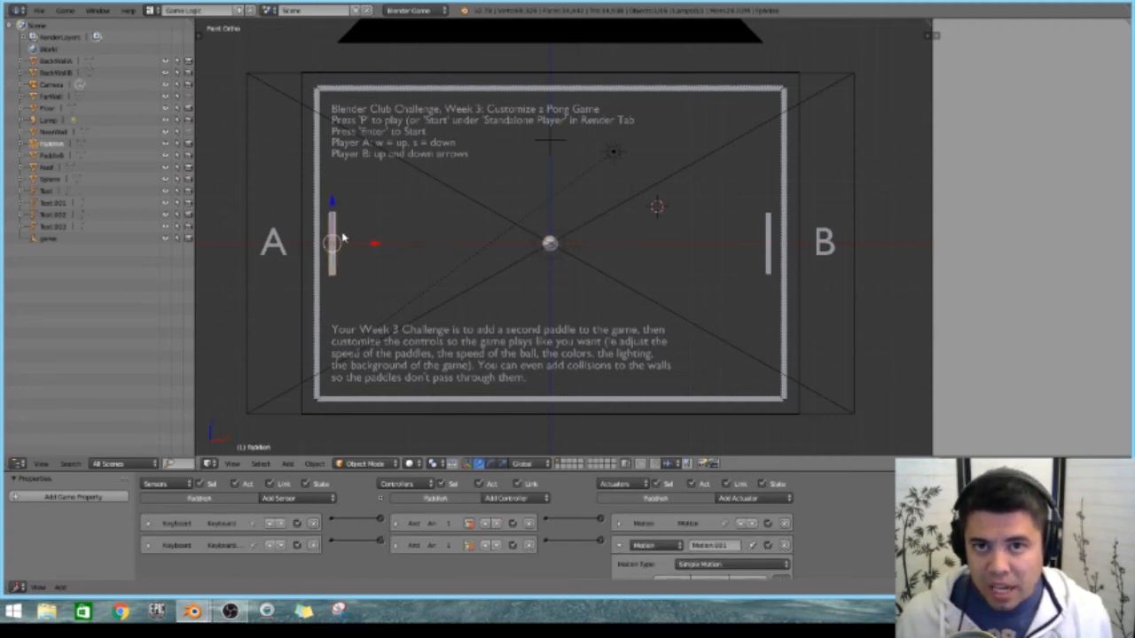
key("x")
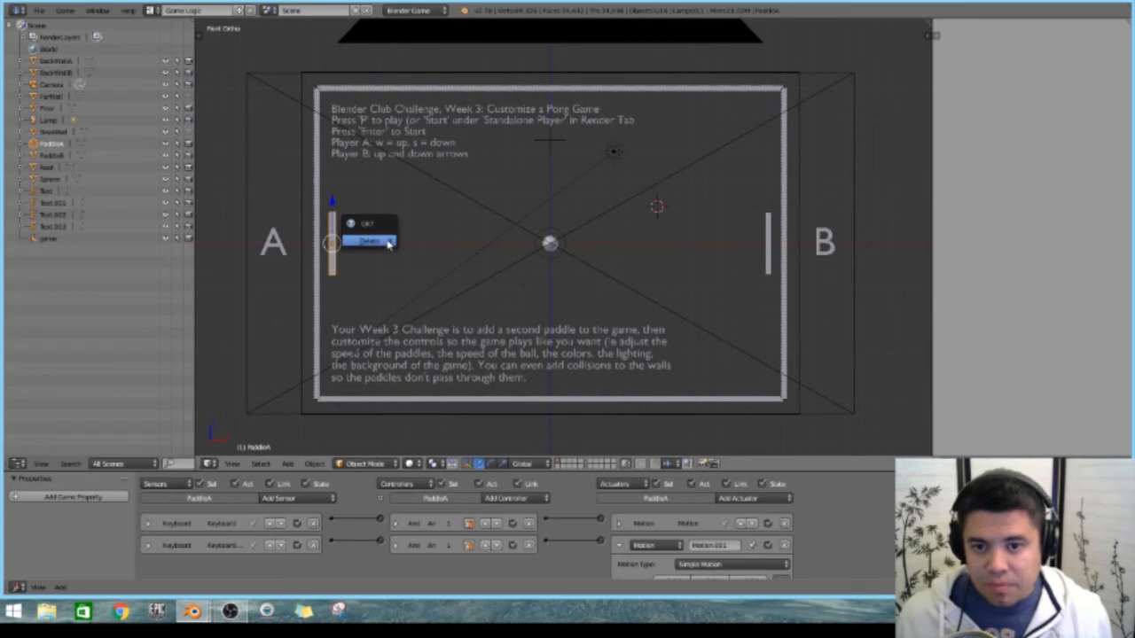
left_click(378, 241)
scroll(532, 274, "down", 3)
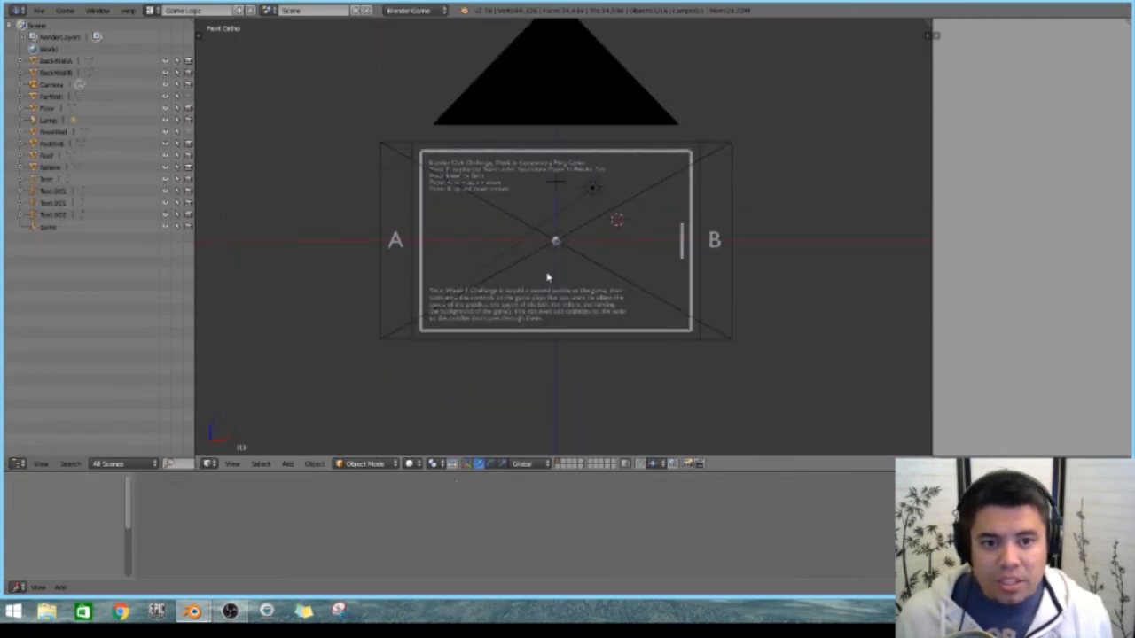
scroll(532, 266, "up", 2)
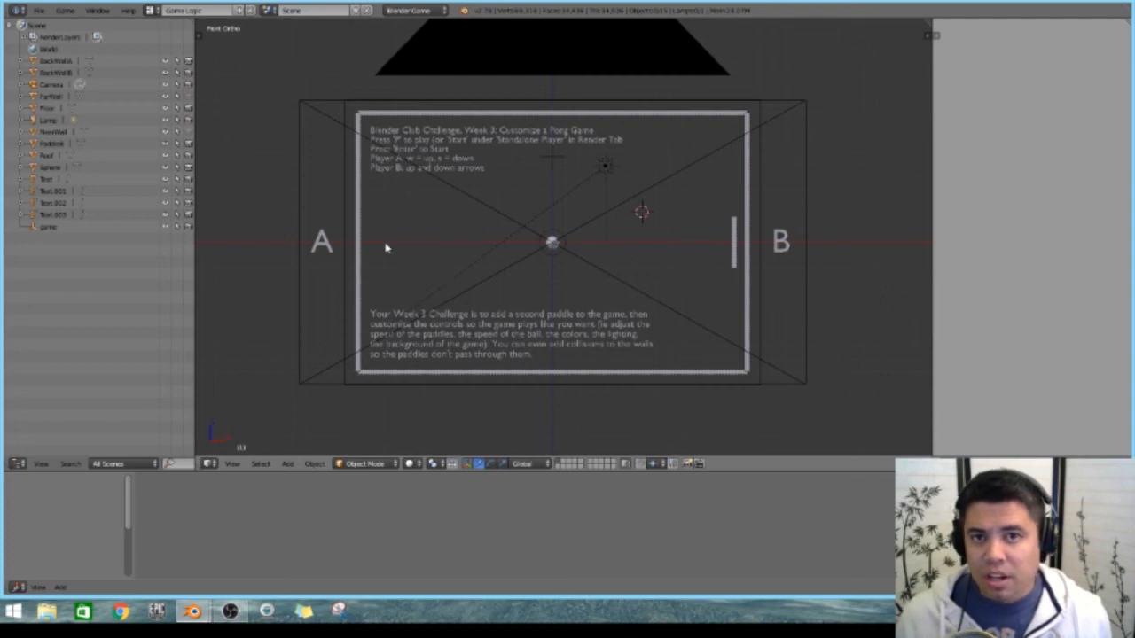
Step: Select player B's paddle and examine its two keyboard sensors in an enlarged Logic Editor
right_click(735, 248)
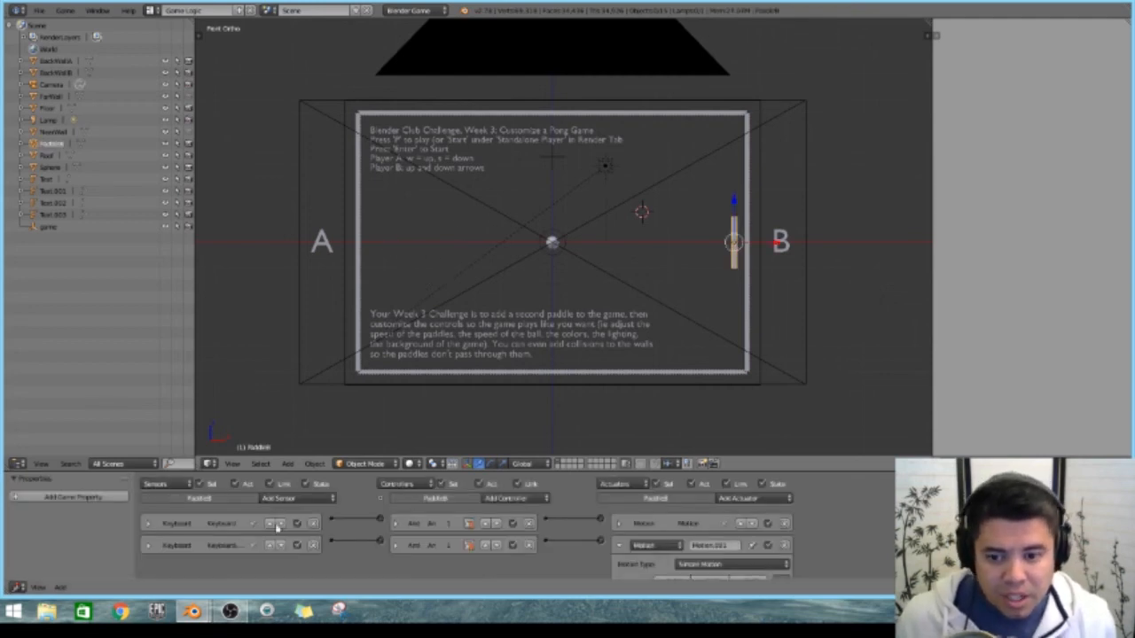
left_click(149, 525)
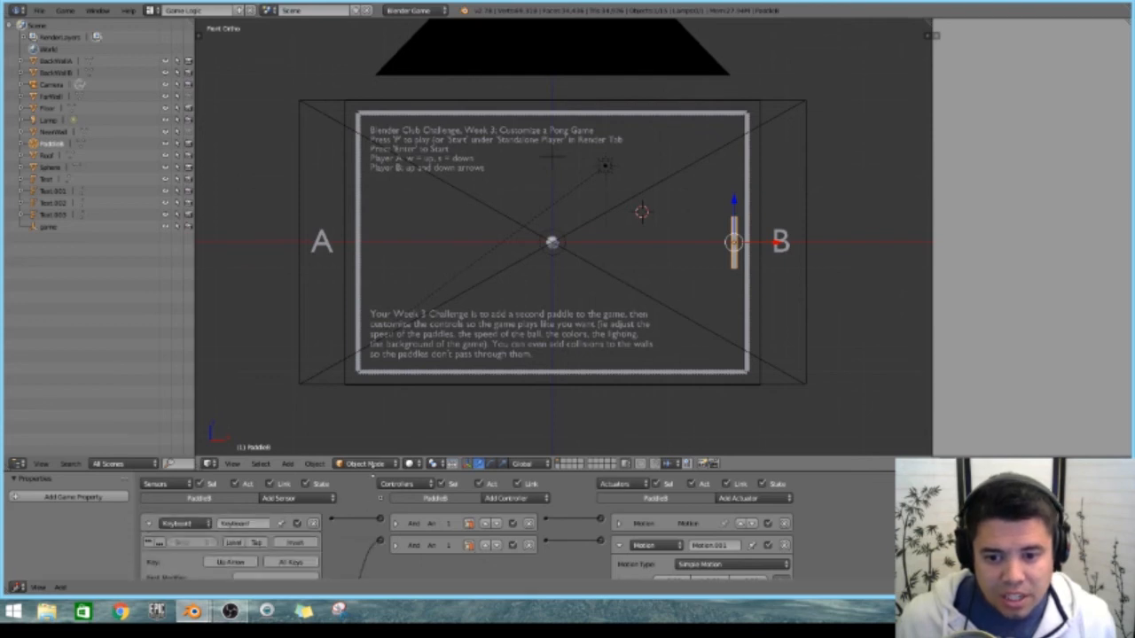
left_click_drag(374, 471, 370, 375)
left_click(149, 548)
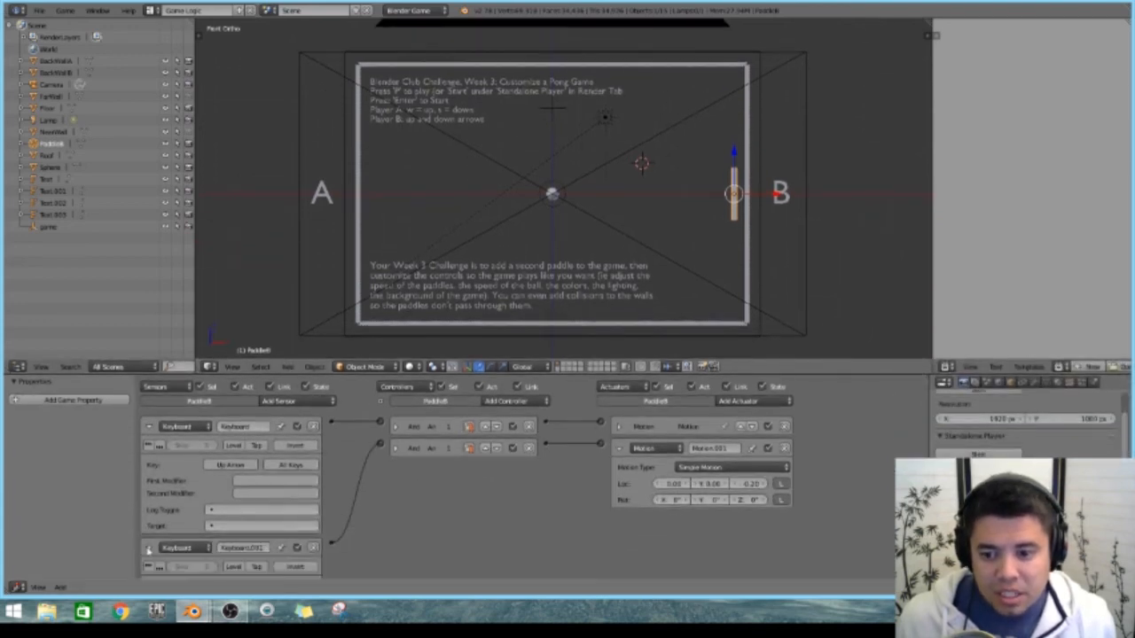
left_click(152, 11)
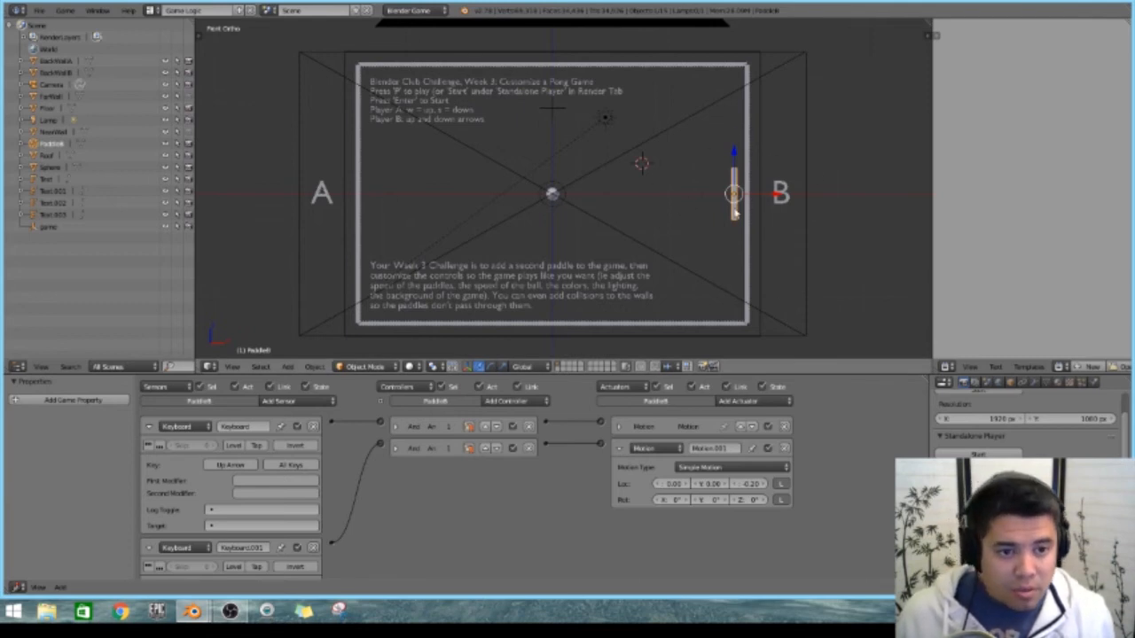
Step: Show the transform settings in player B's paddle's object properties and collapse both of its keyboard sensors
left_click(1009, 382)
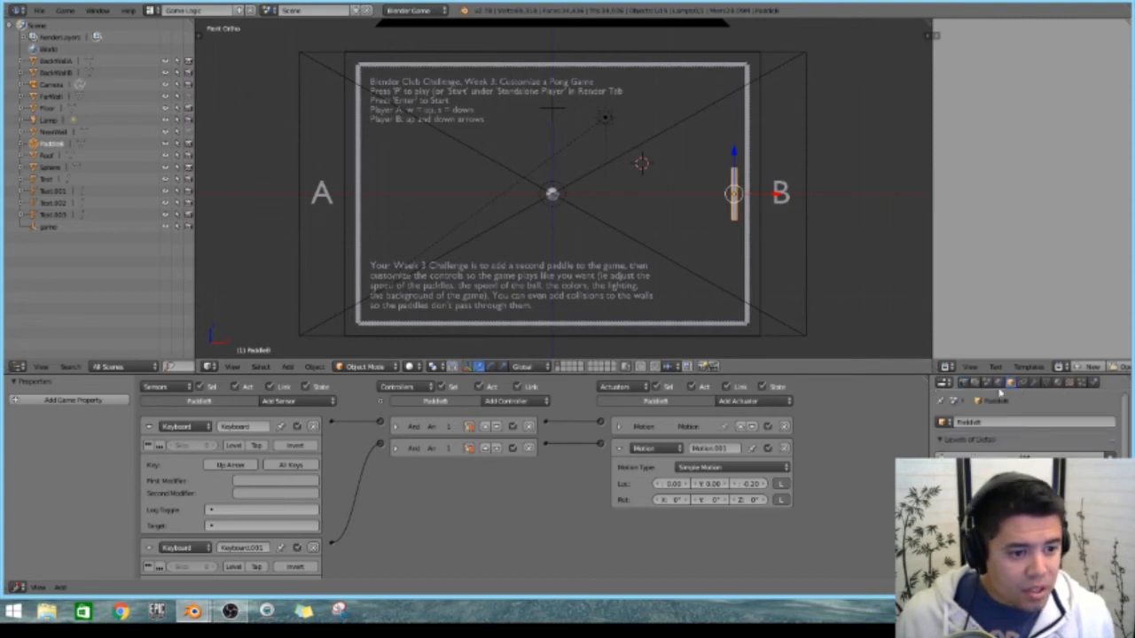
scroll(1041, 444, "down", 1)
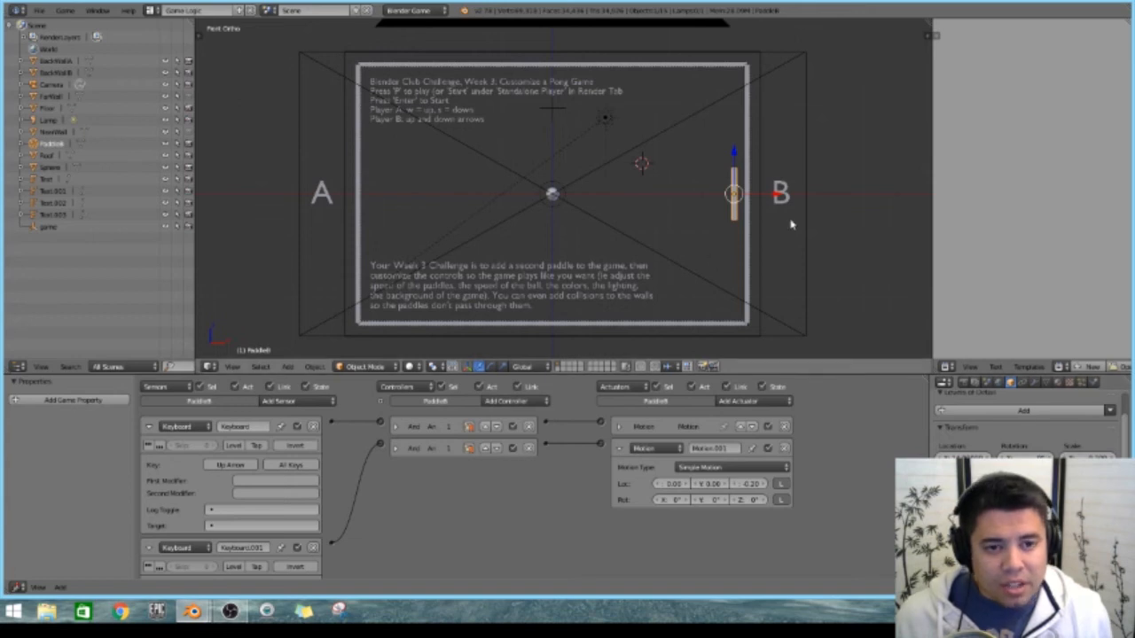
left_click(151, 427)
left_click(148, 448)
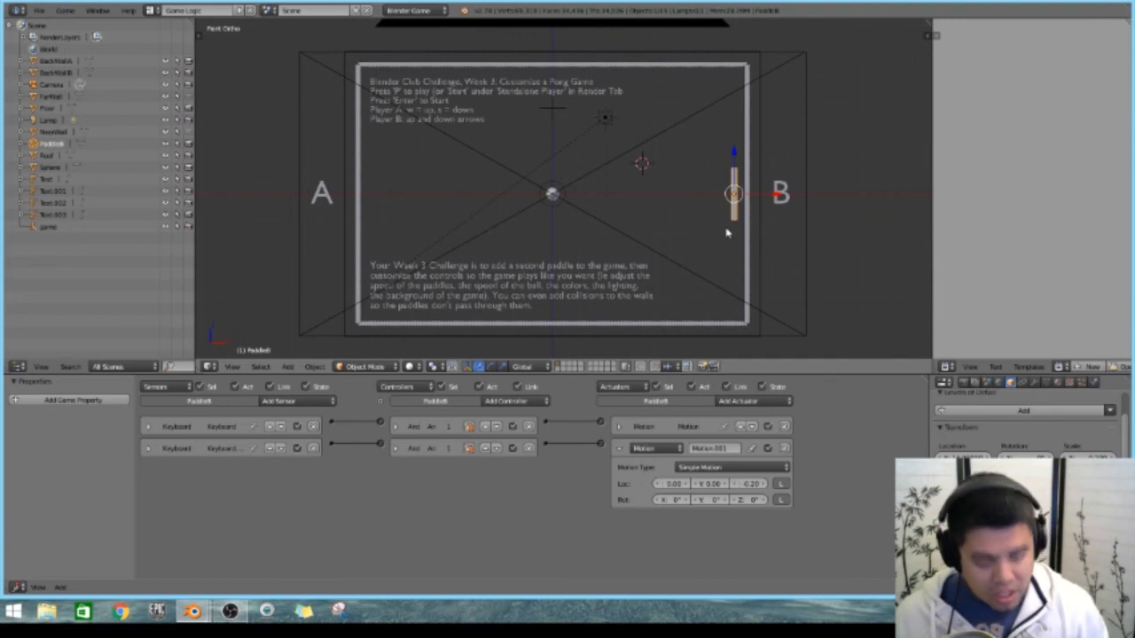
Step: Run the game and move player B's paddle up and down repeatedly to test its controls
key("p")
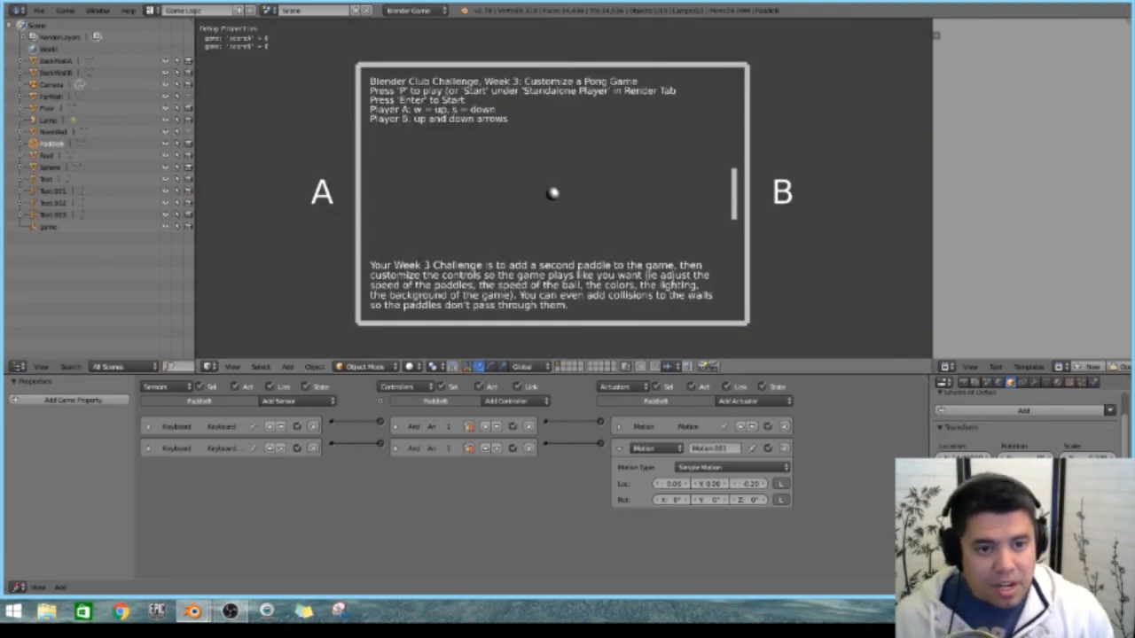
key("Down")
key("Up")
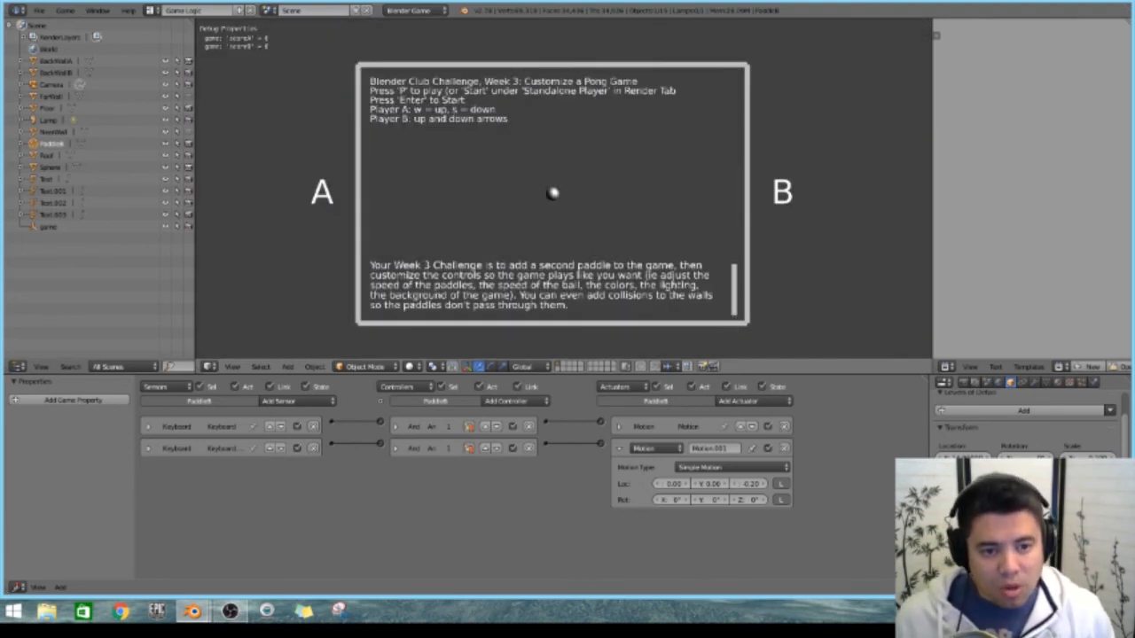
key("Down")
key("Up")
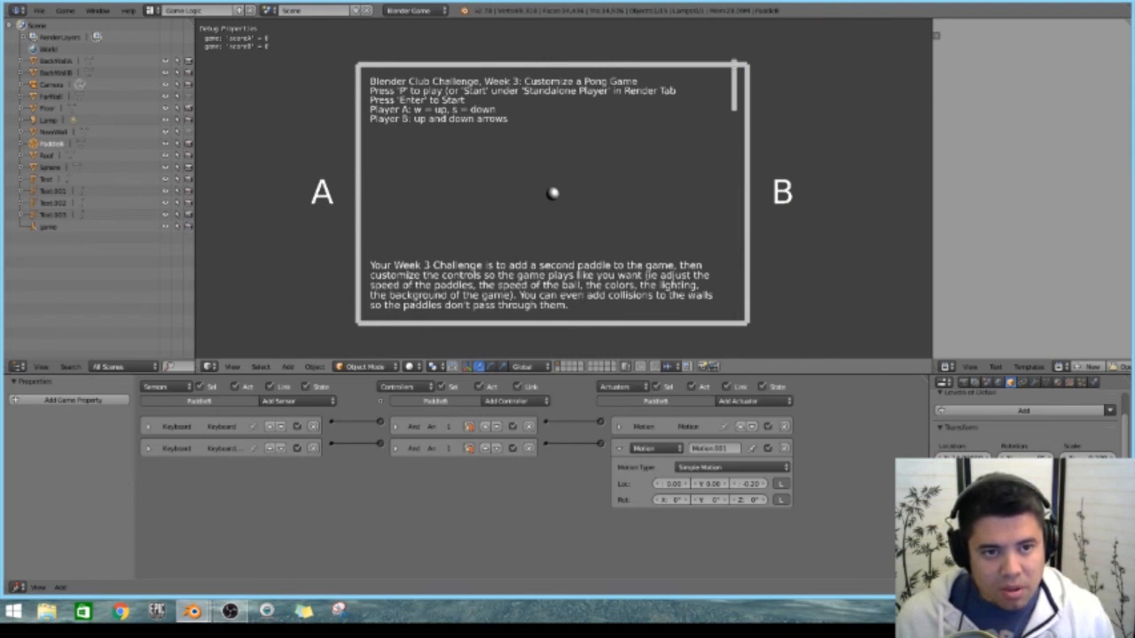
key("Down")
key("Up")
key("Down")
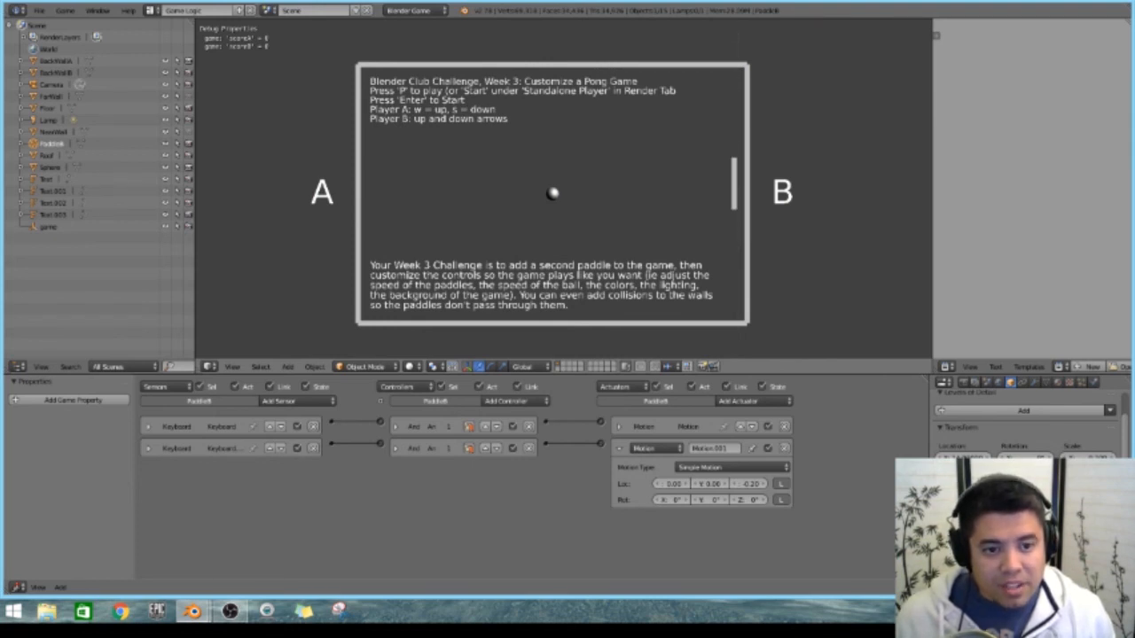
key("Up")
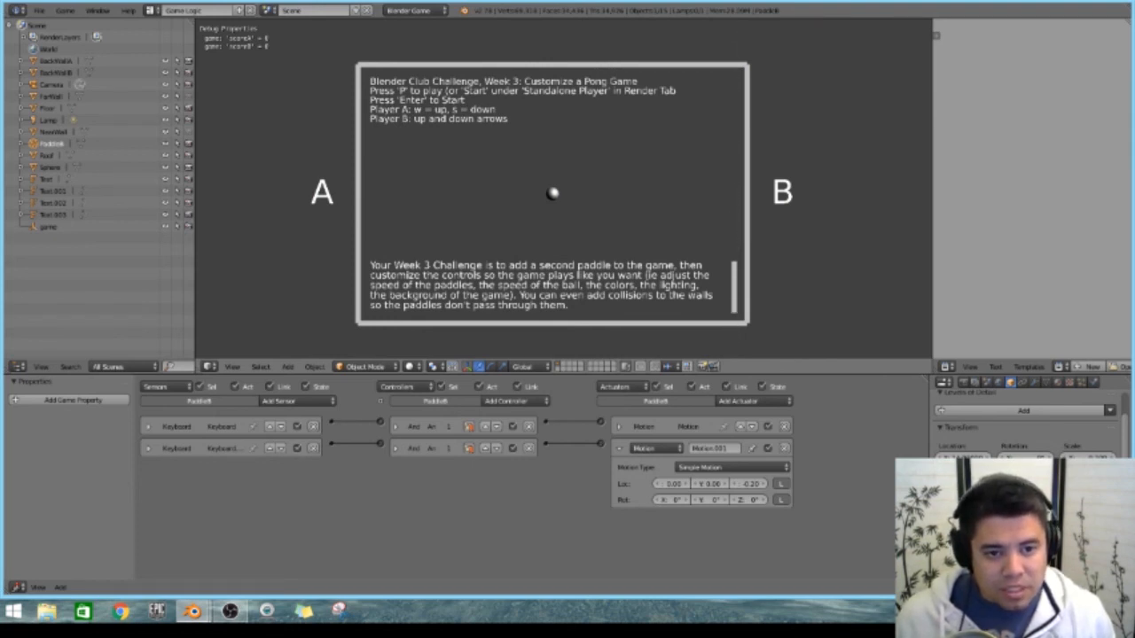
key("Down")
key("Up")
key("Down")
key("Up")
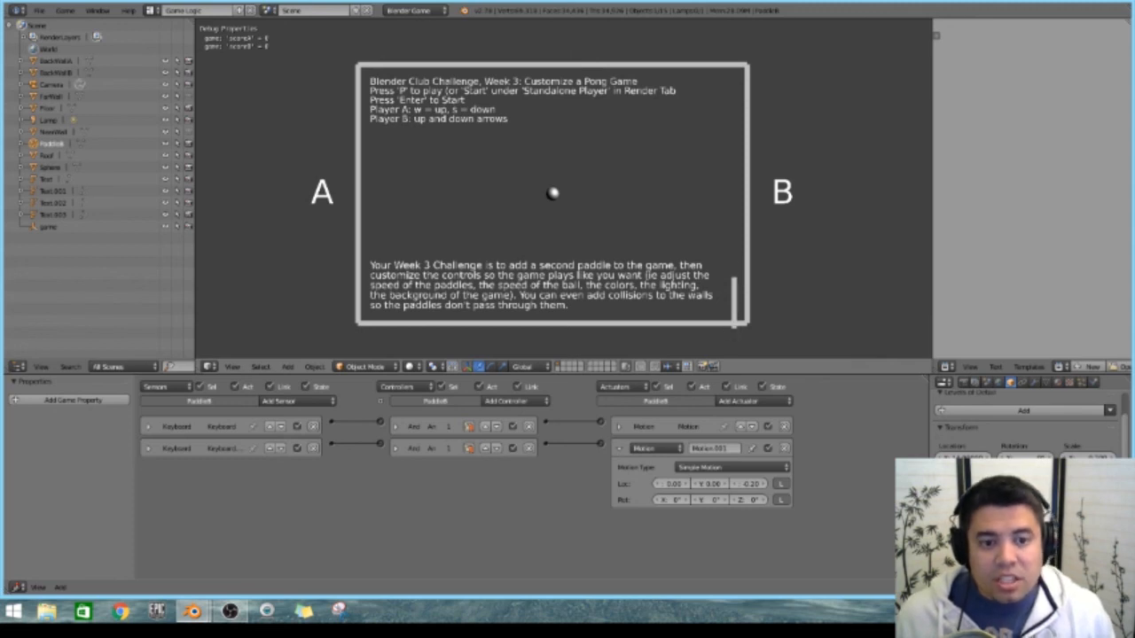
key("Down")
key("Up")
key("Down")
key("Up")
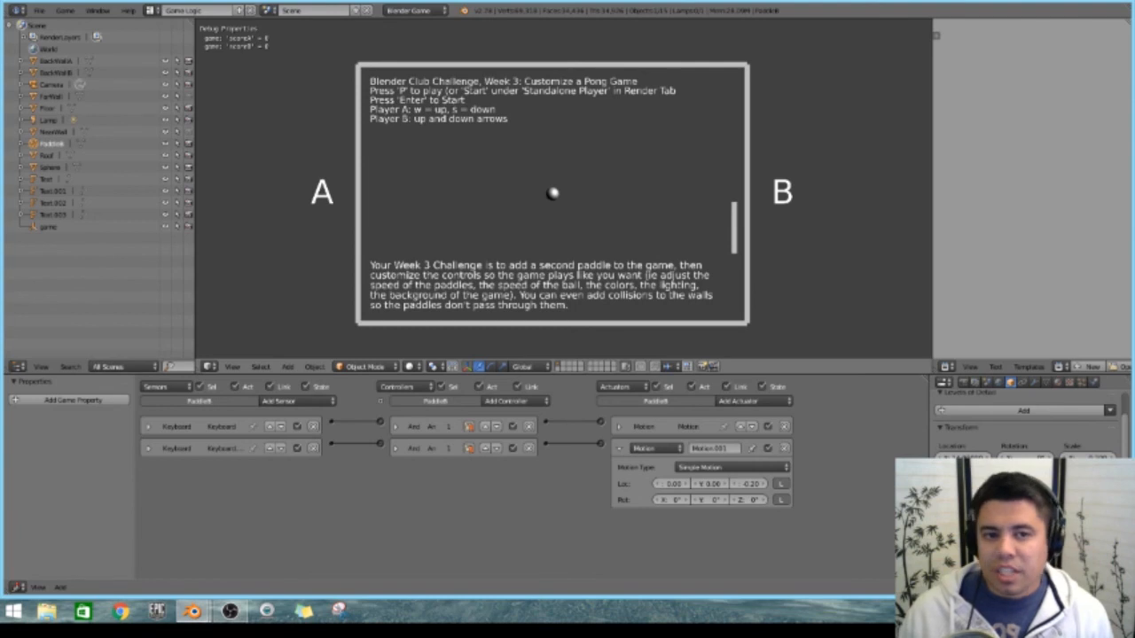
key("Up")
key("Down")
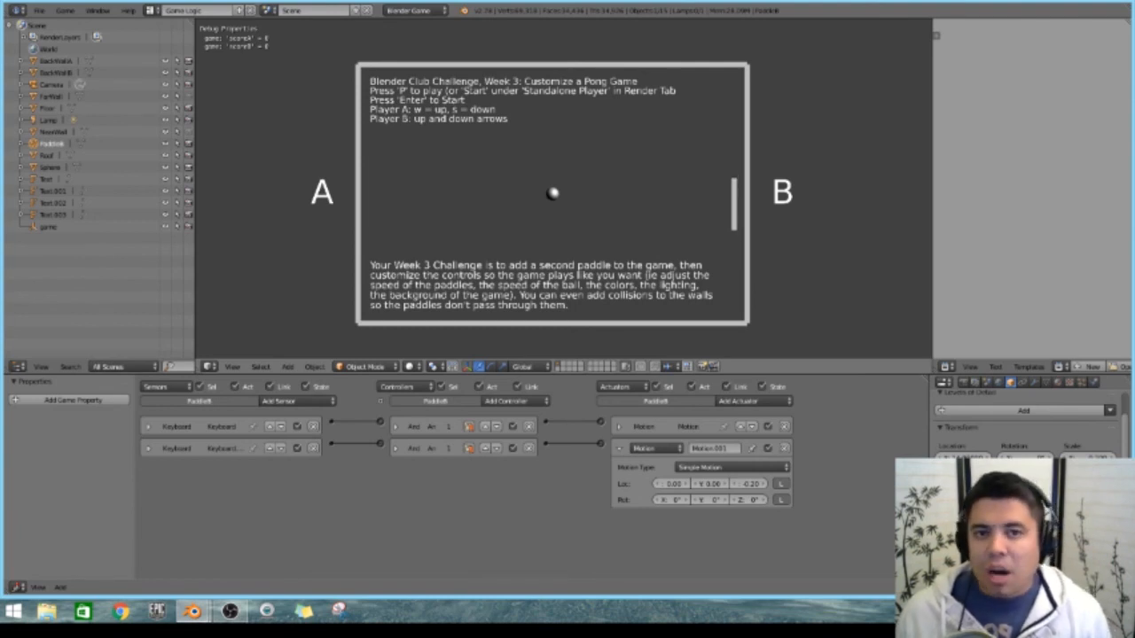